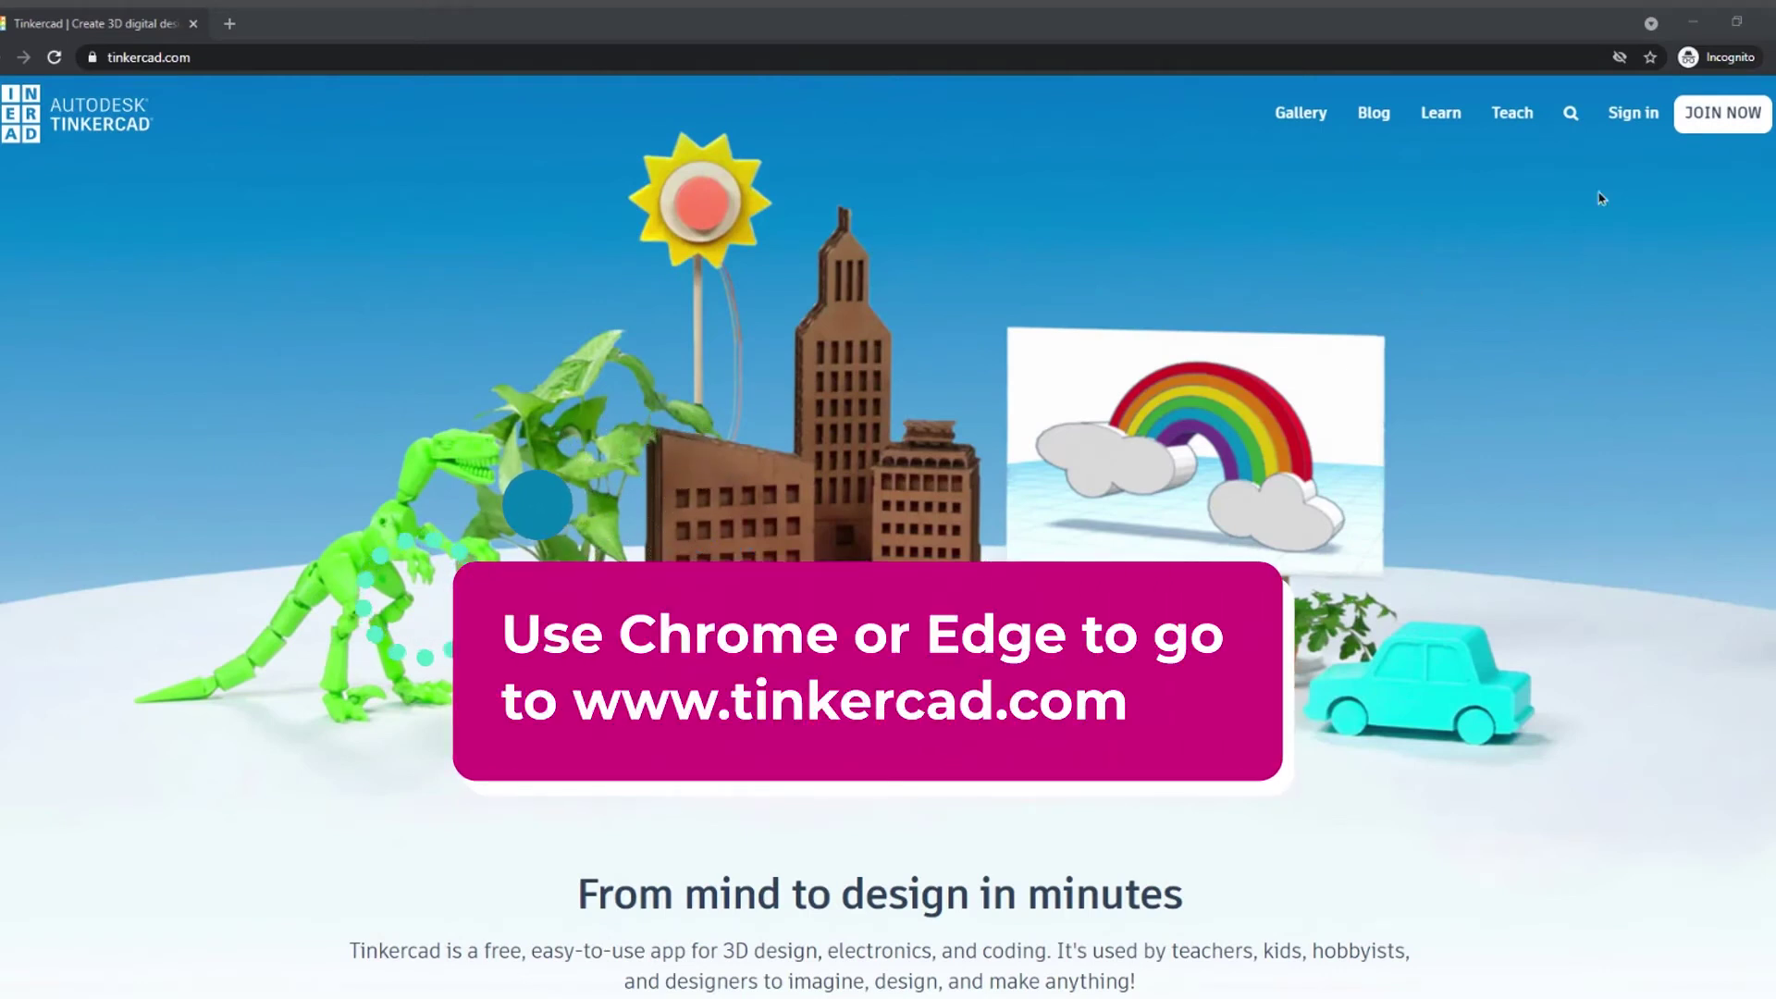
- Go to the Tinkercad sign-in page from the homepage
left_click(1633, 136)
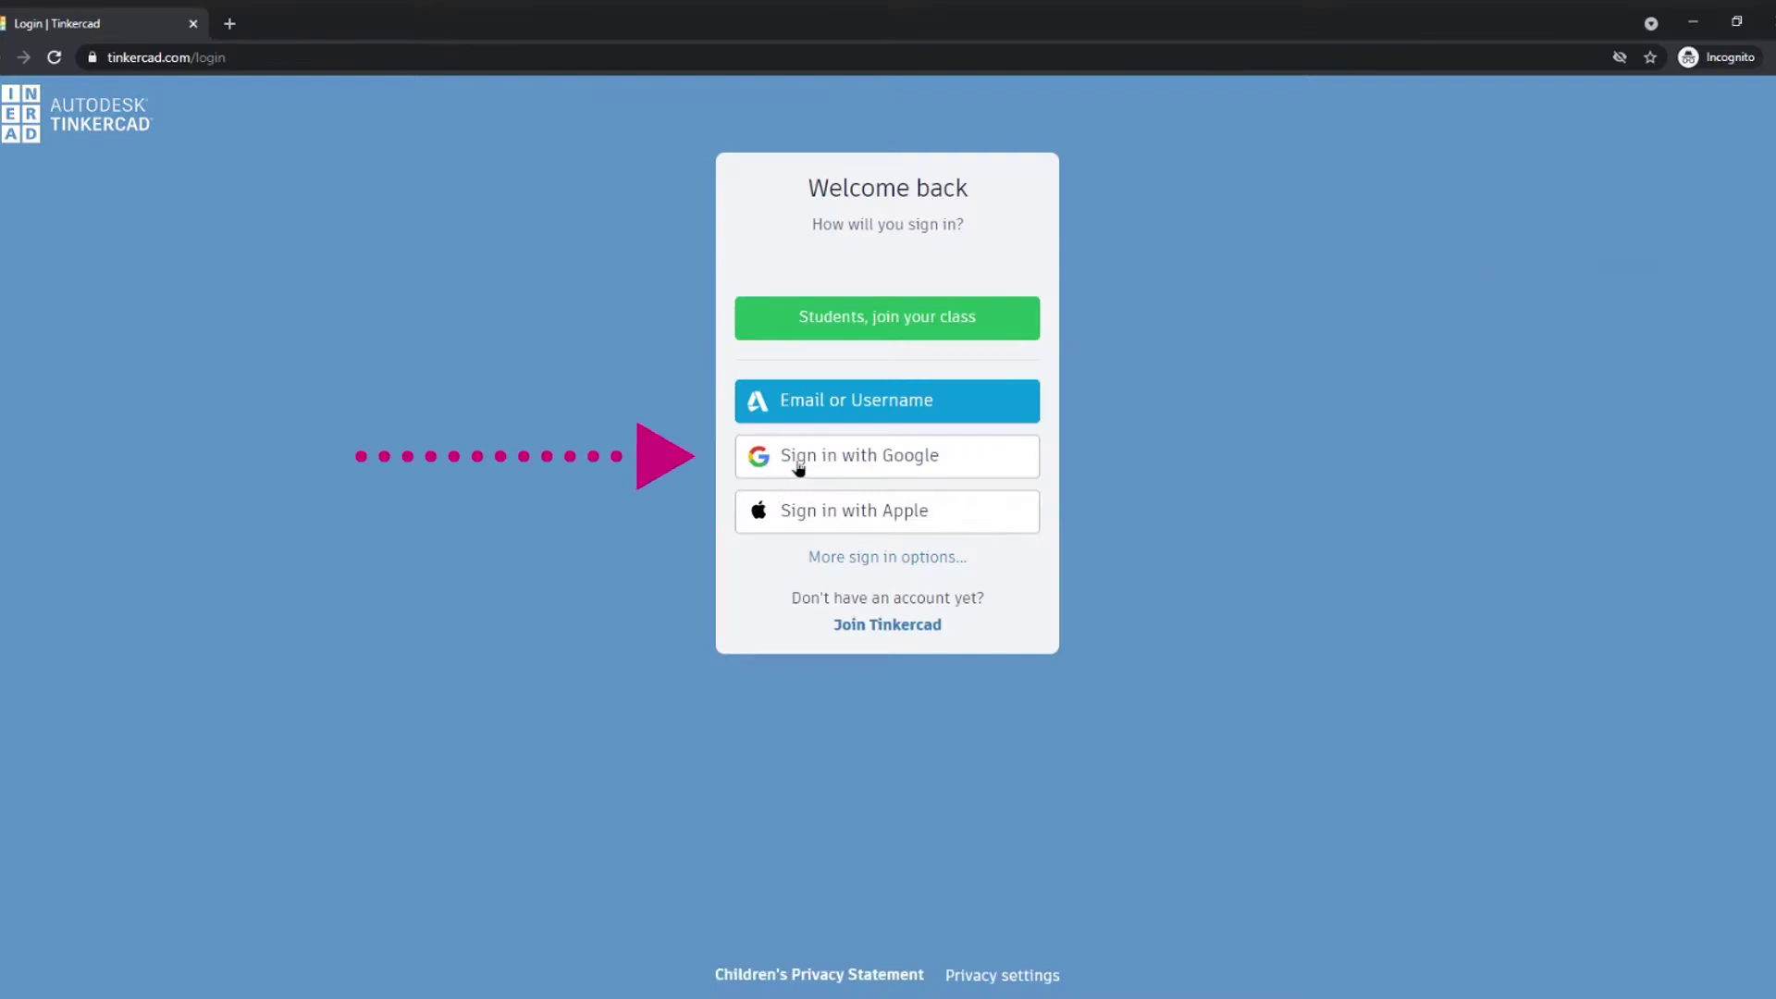
- Sign in with Google using the teacher's email, Department user ID and password
left_click(911, 468)
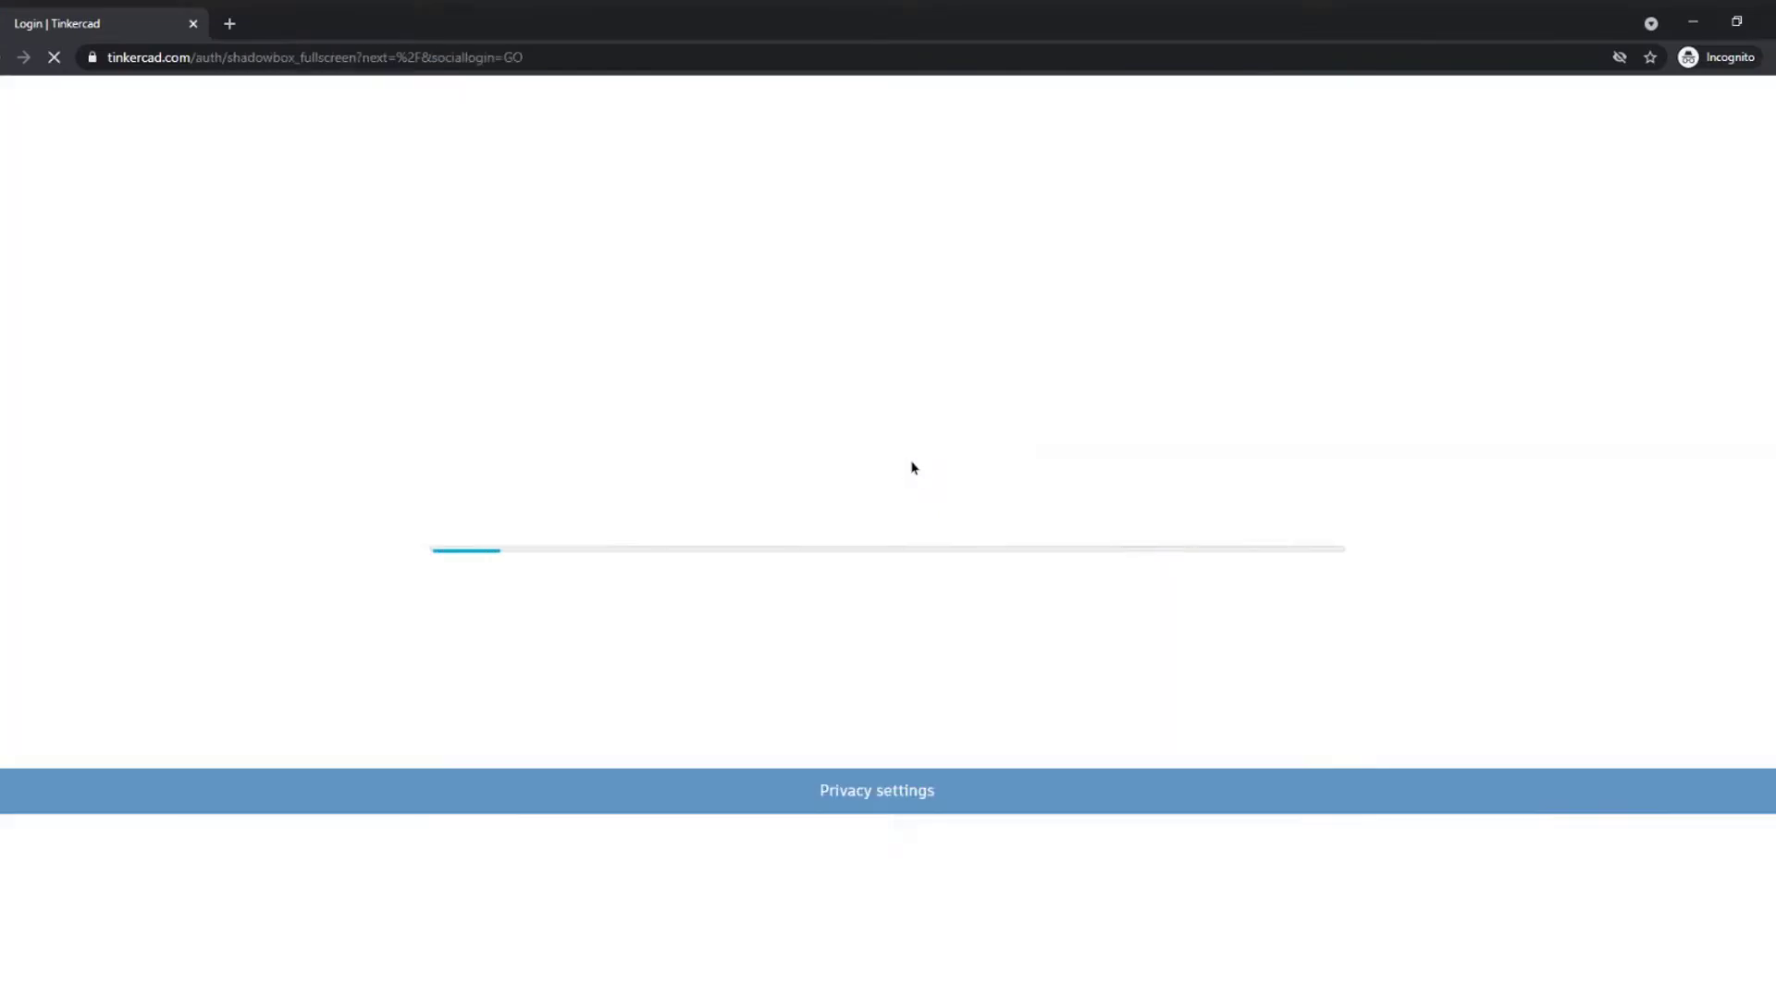
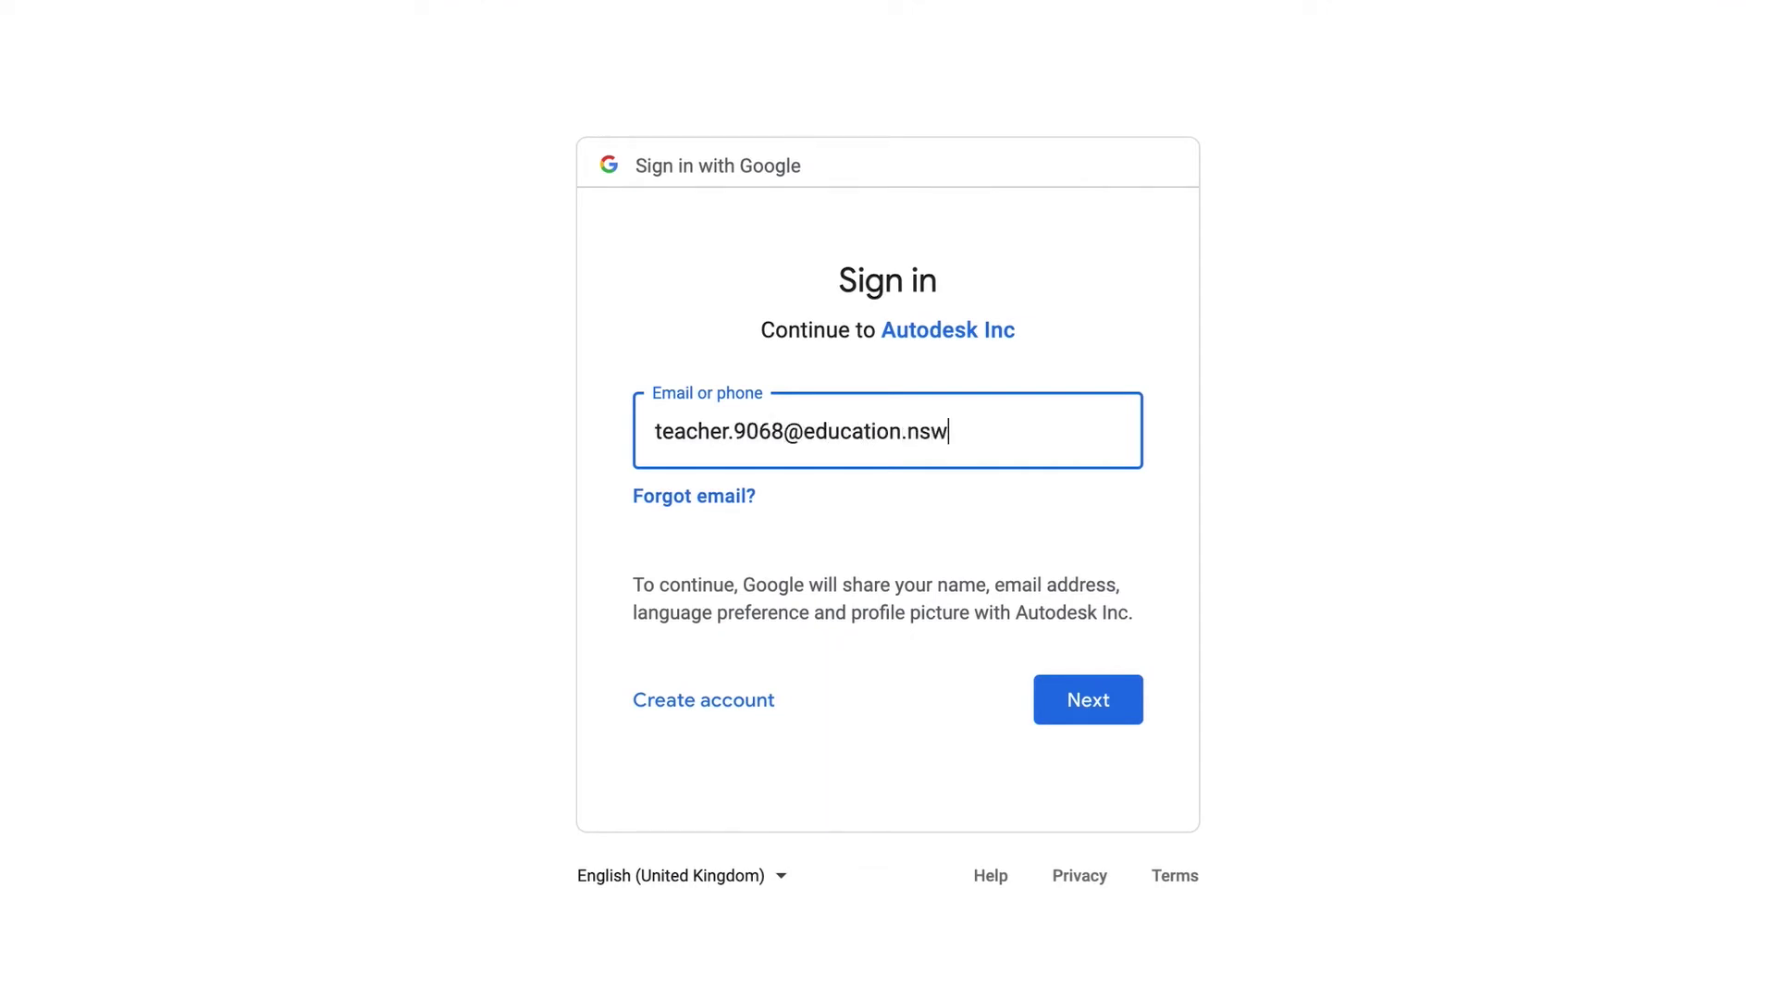
key("Return")
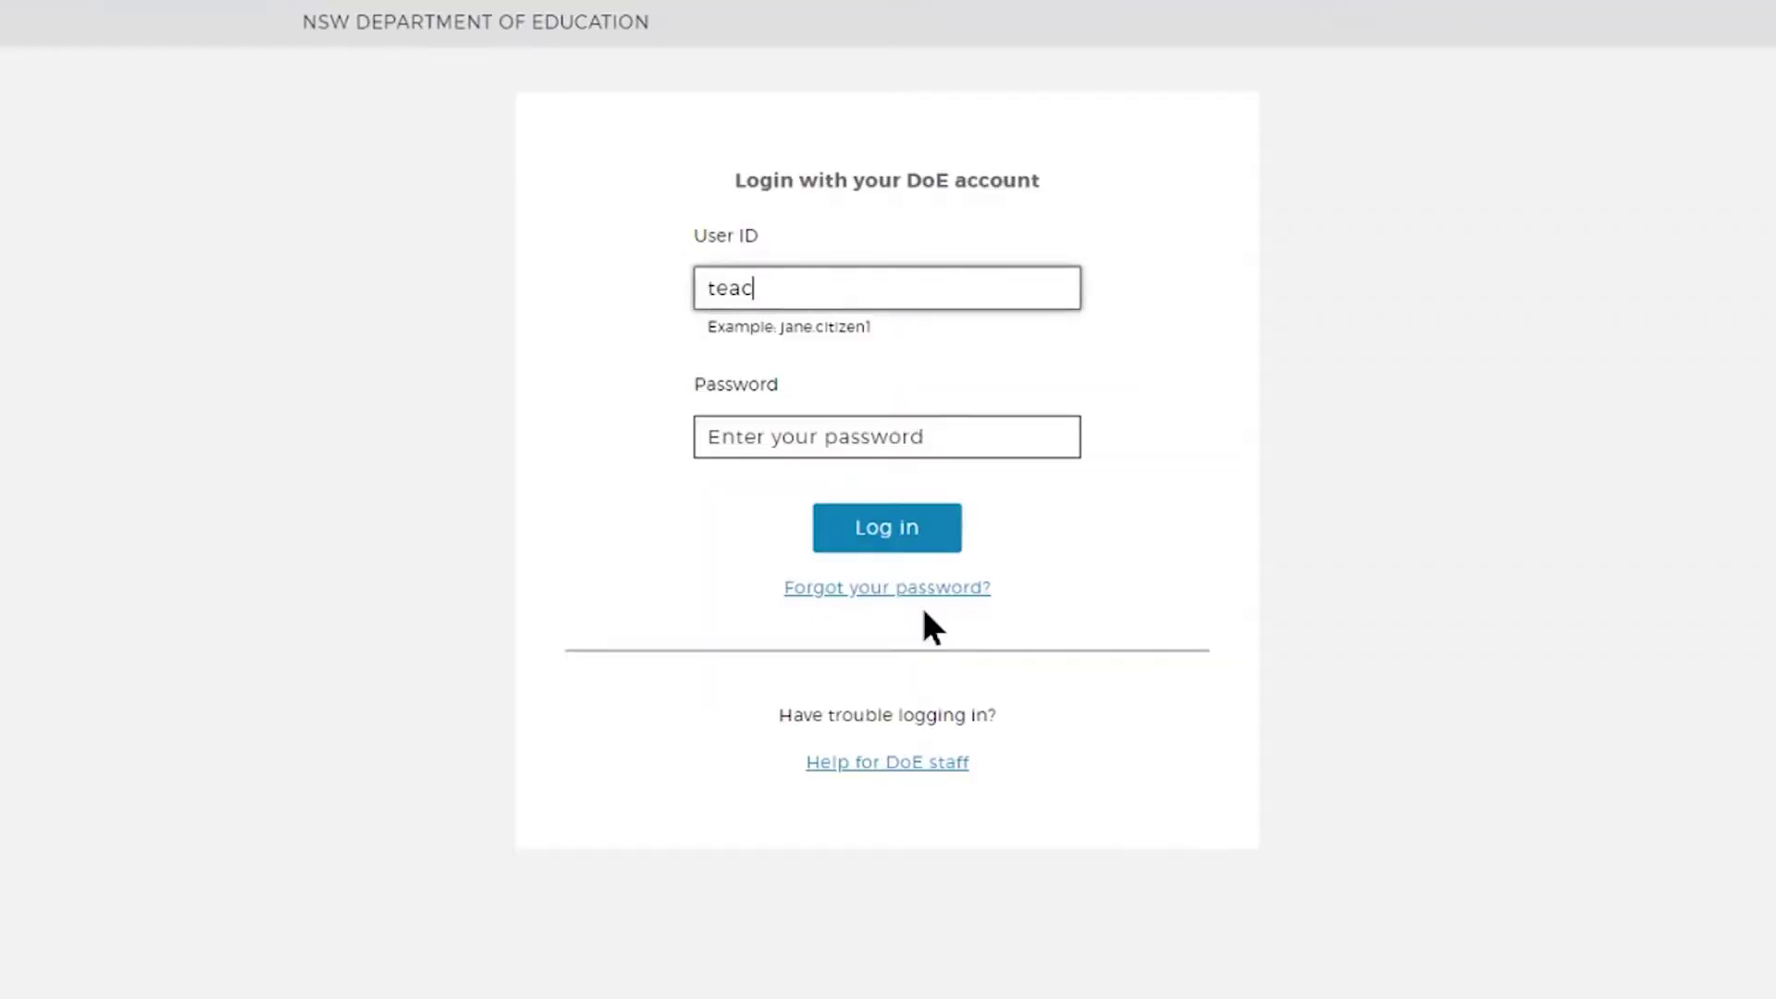
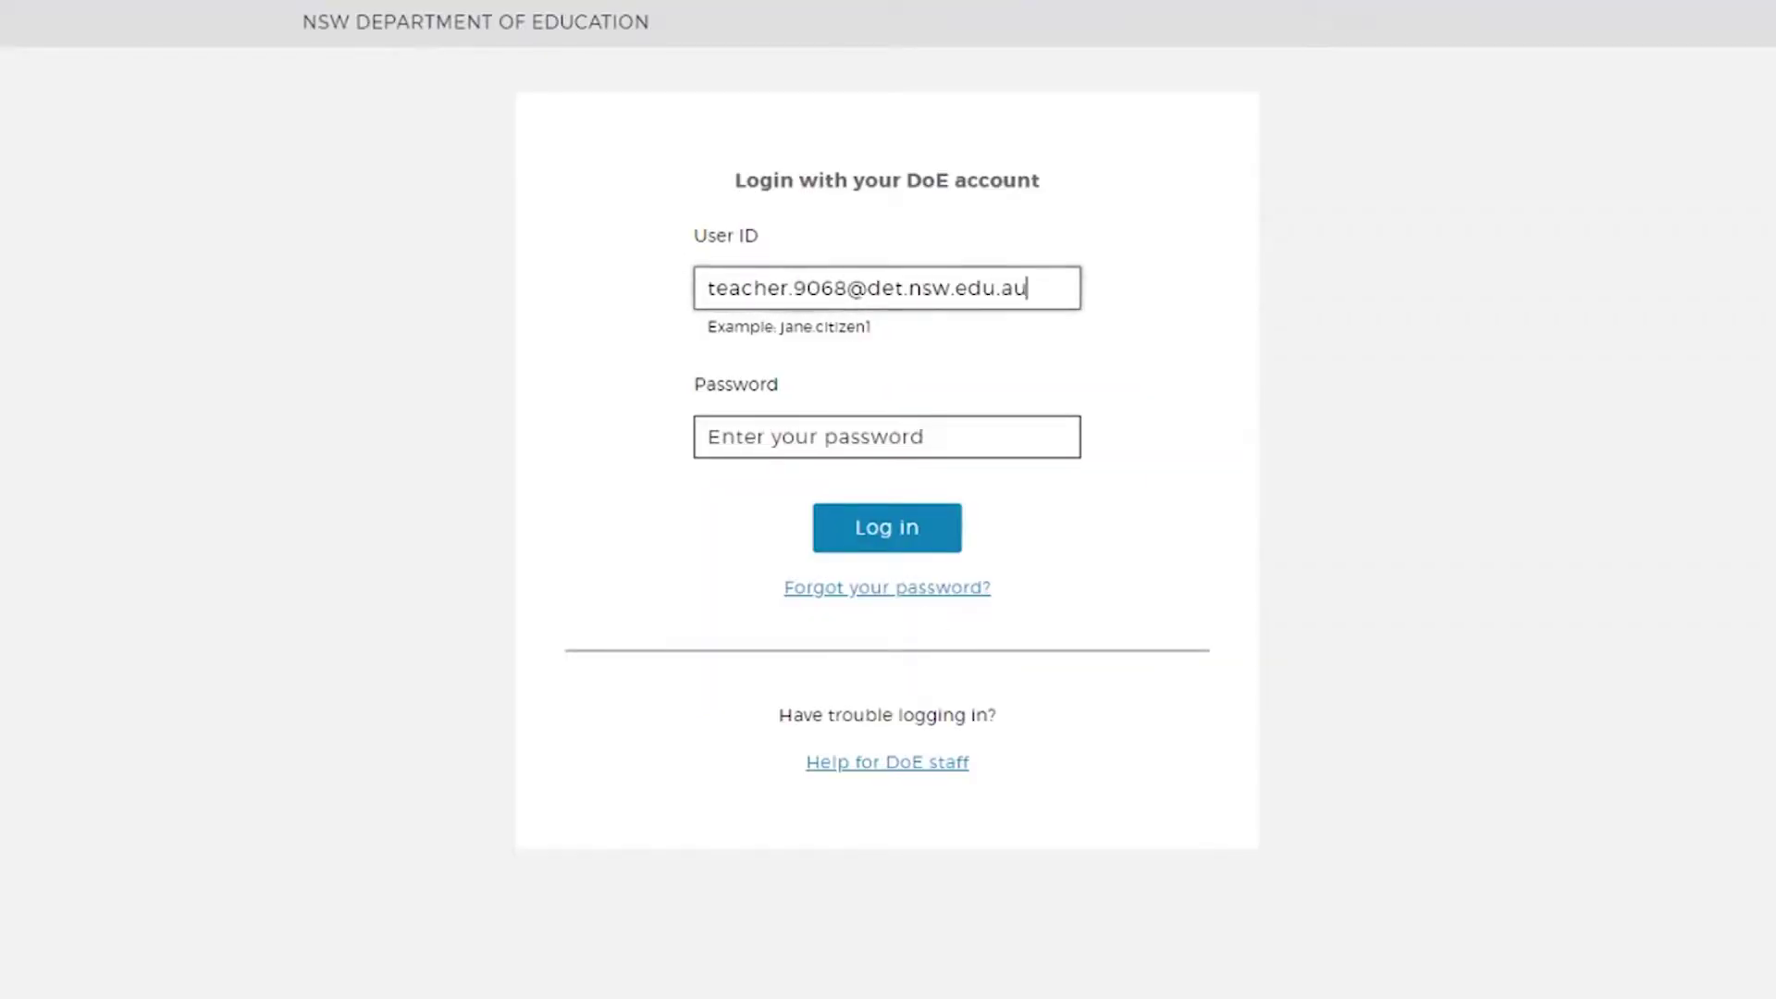
left_click(817, 435)
type("•••••••••••")
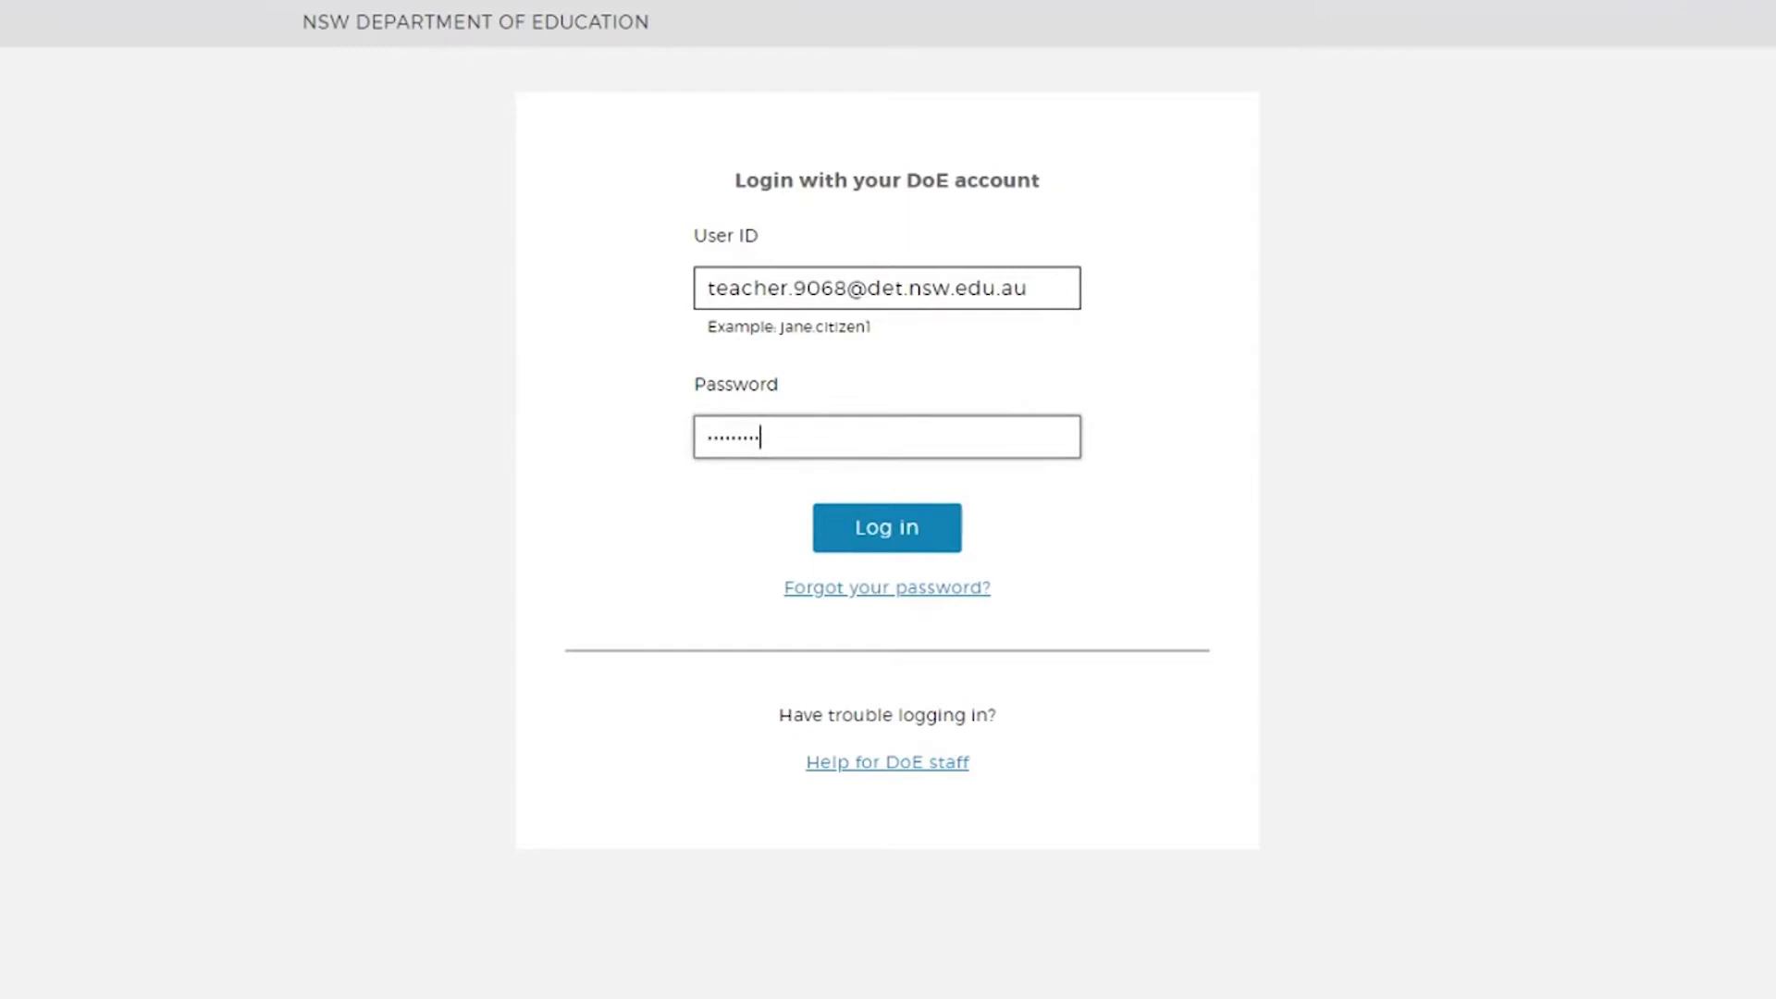
key("Return")
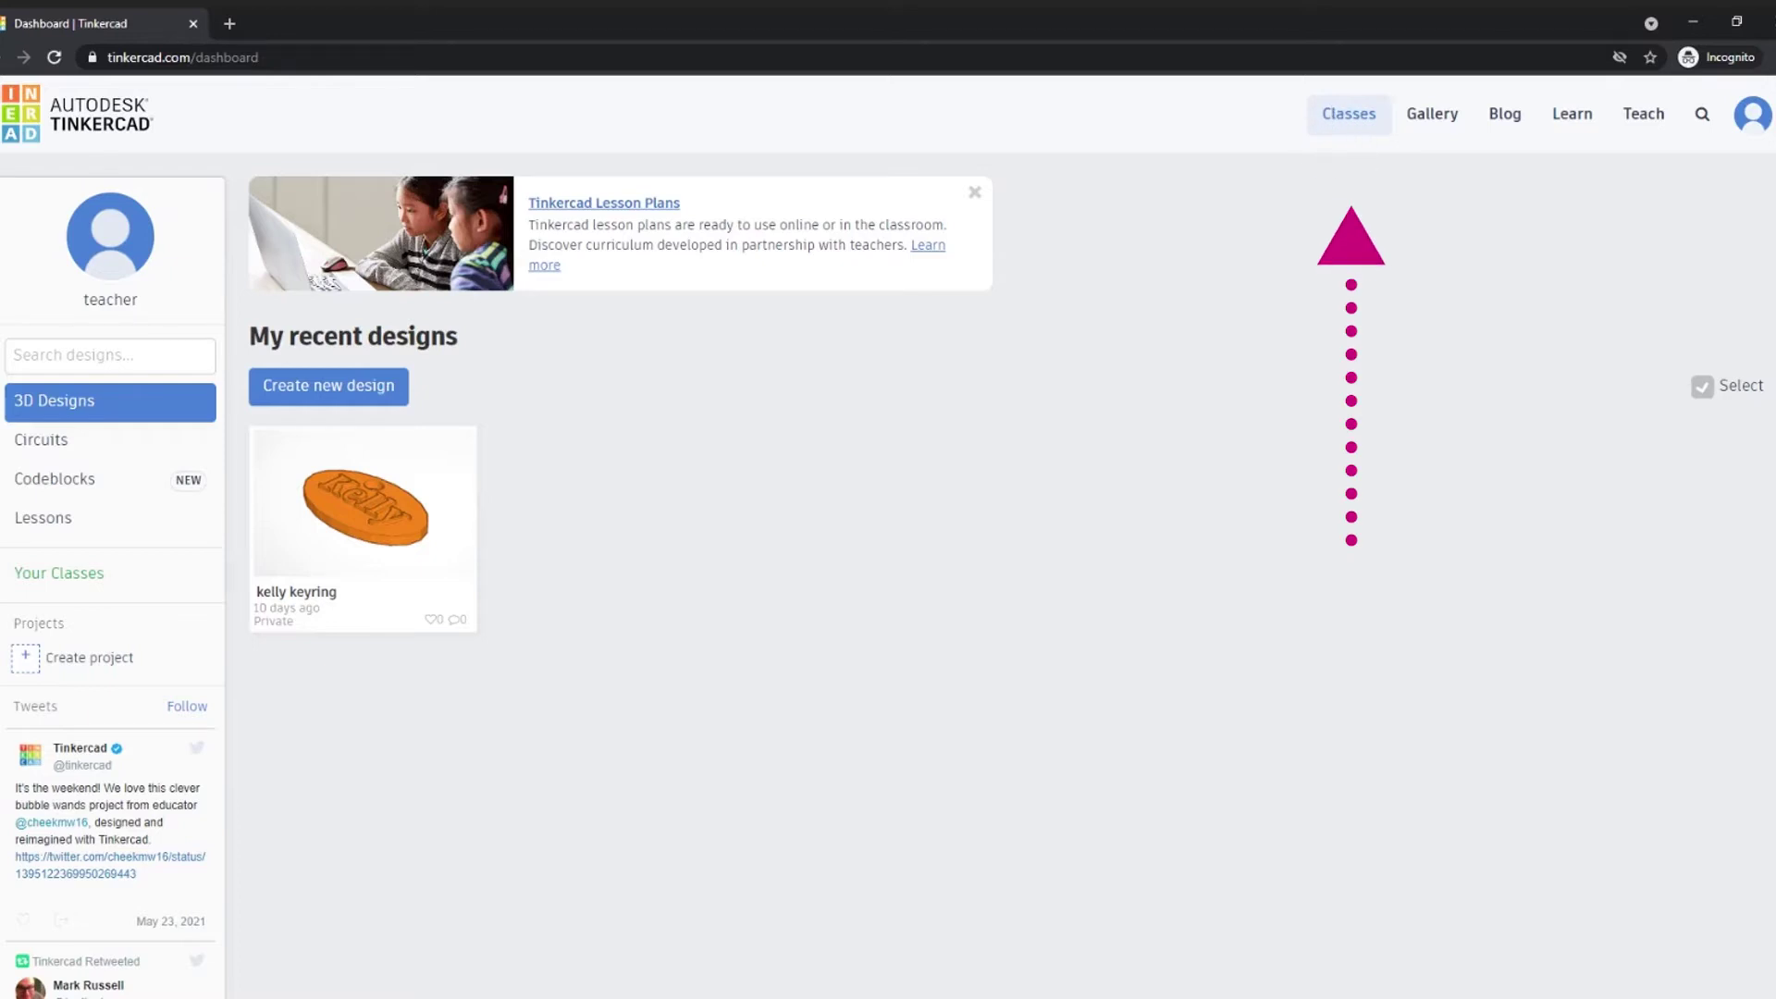
- Go to the Classes page from the dashboard's top navigation
left_click(1358, 143)
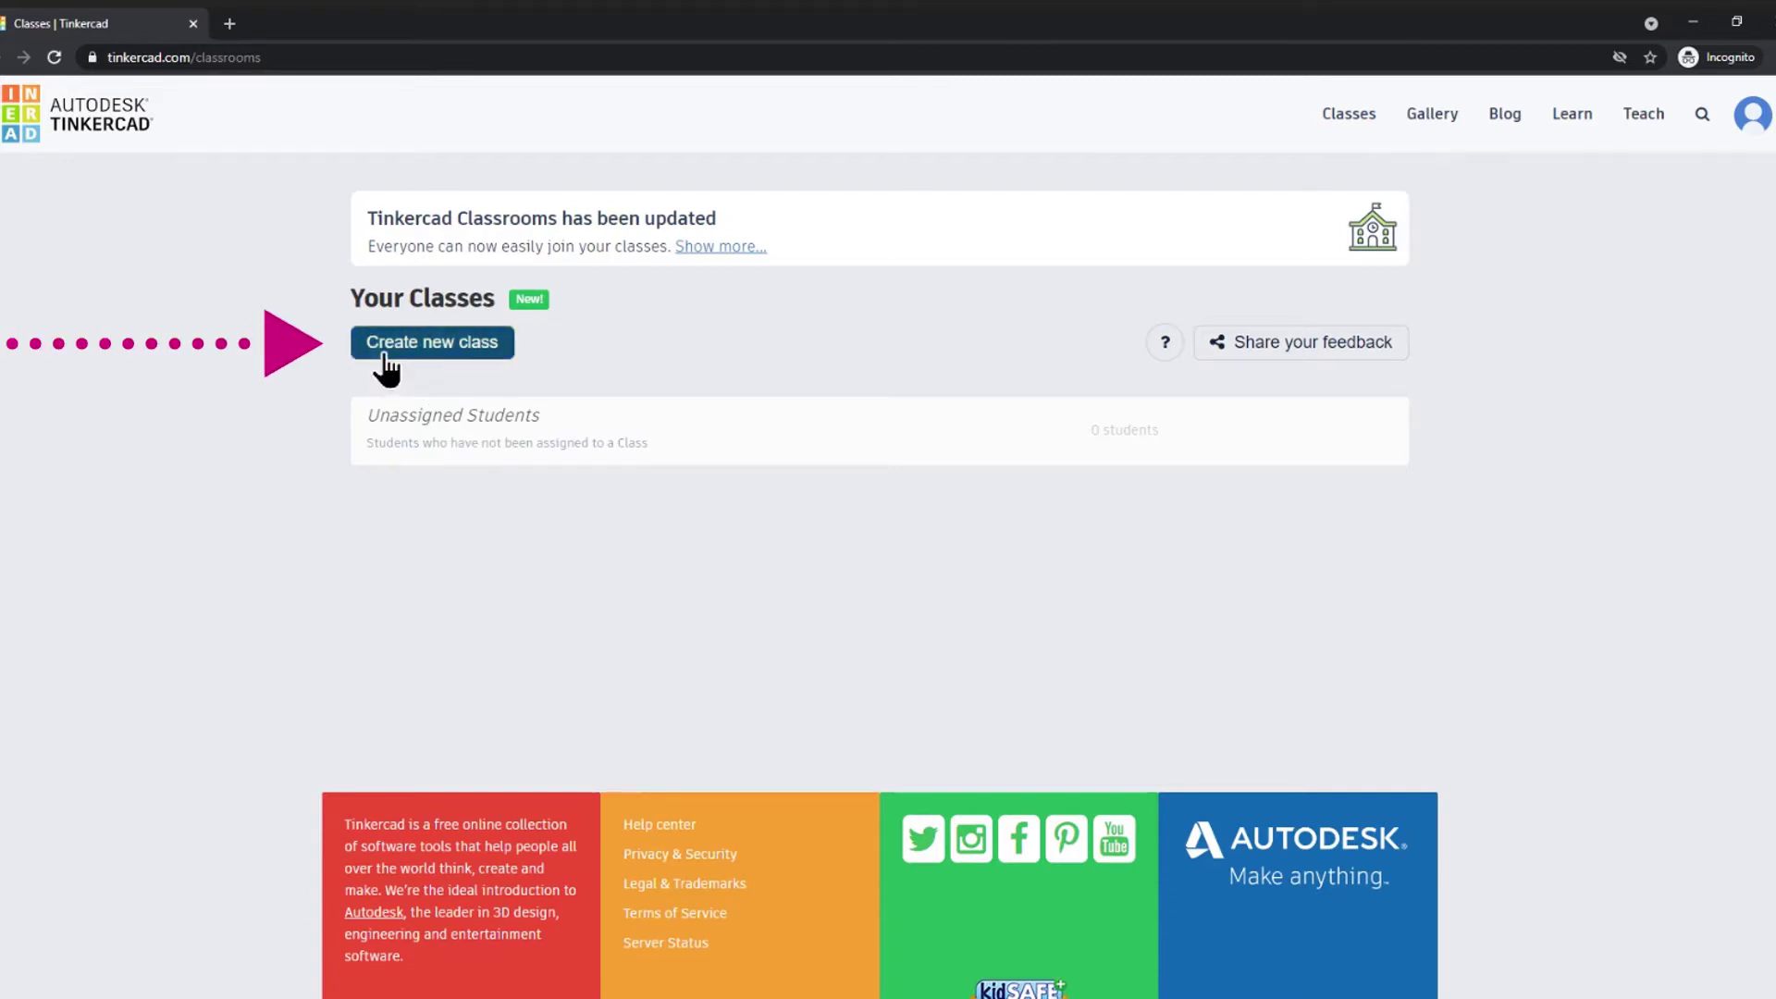
- Create a class named 'Test class' for Ages 9 - 10 | 4th grade, General Education
left_click(456, 367)
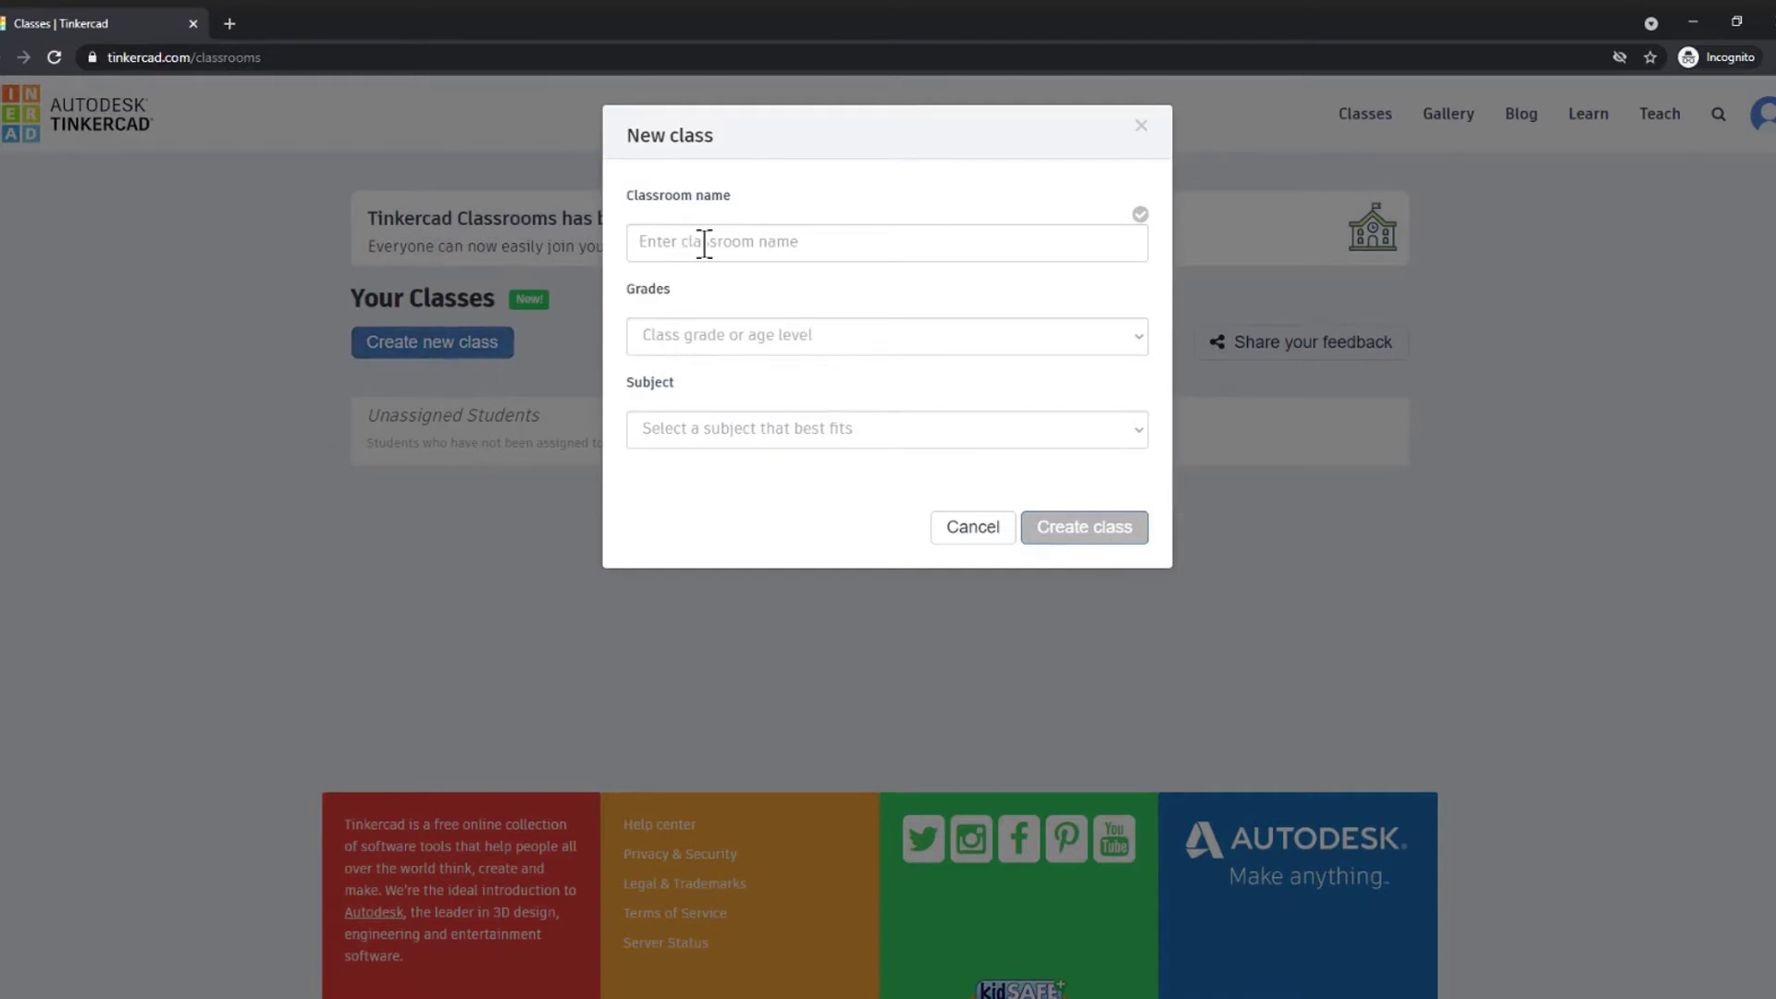
left_click(703, 244)
type("Test class")
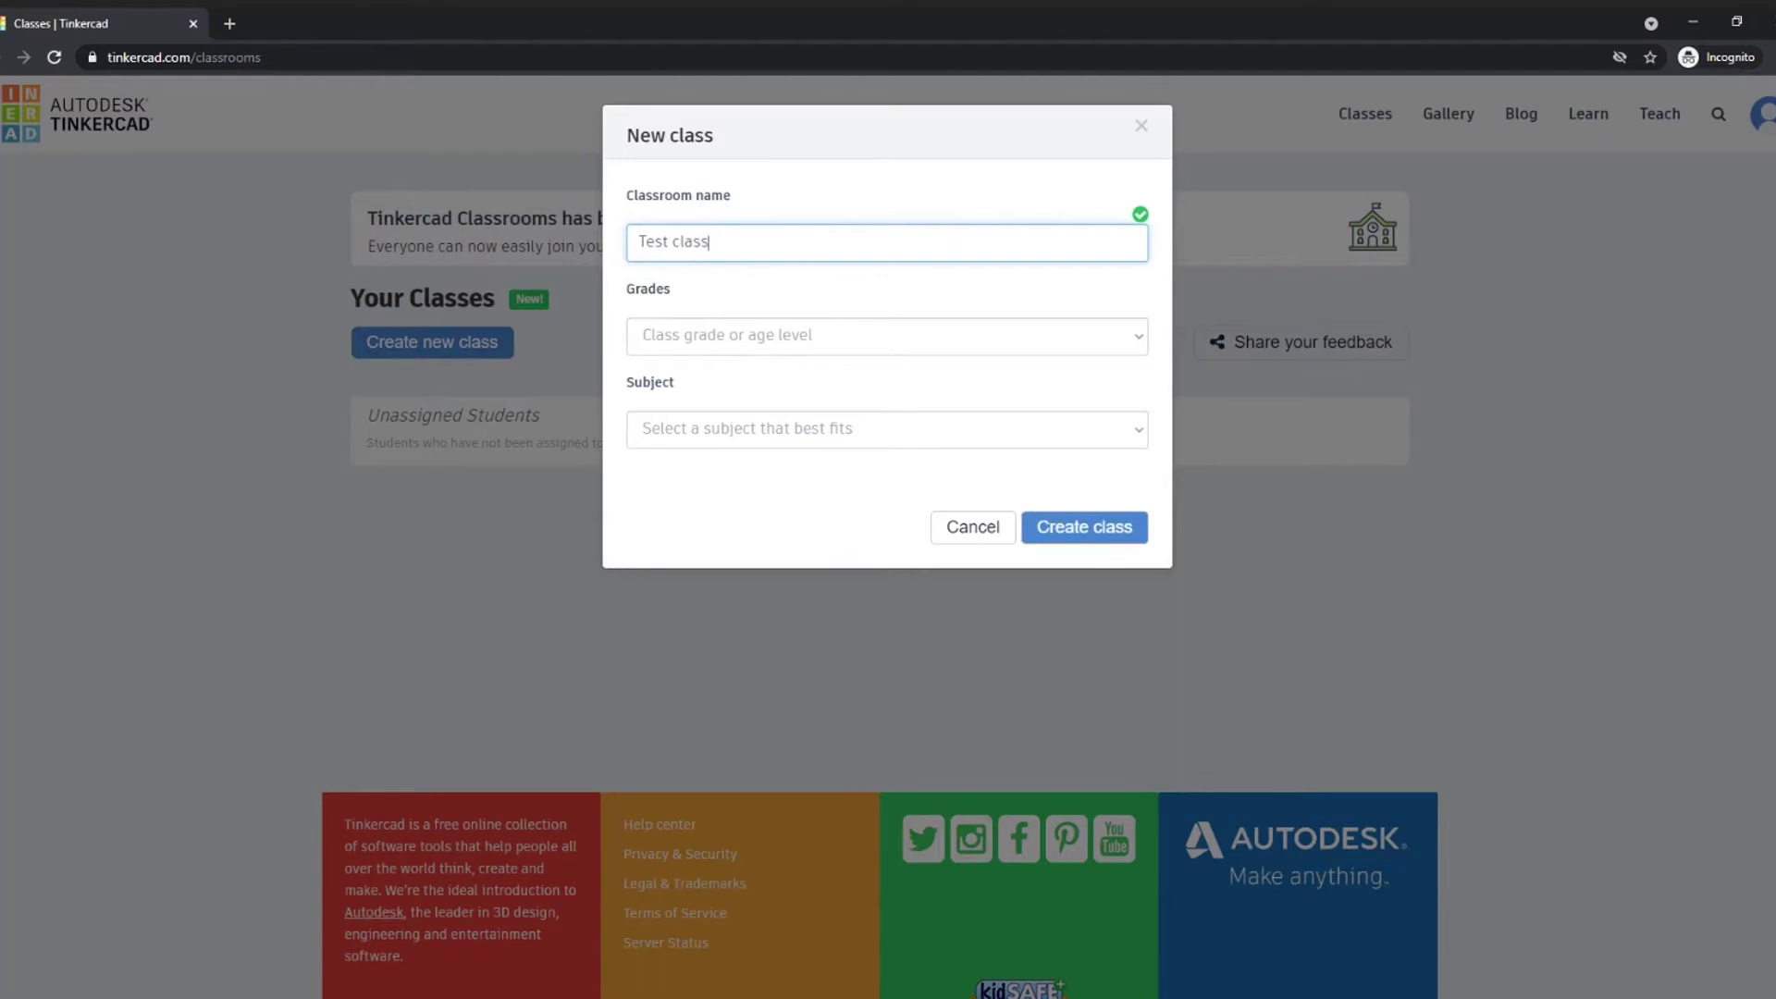
left_click(734, 354)
left_click(681, 450)
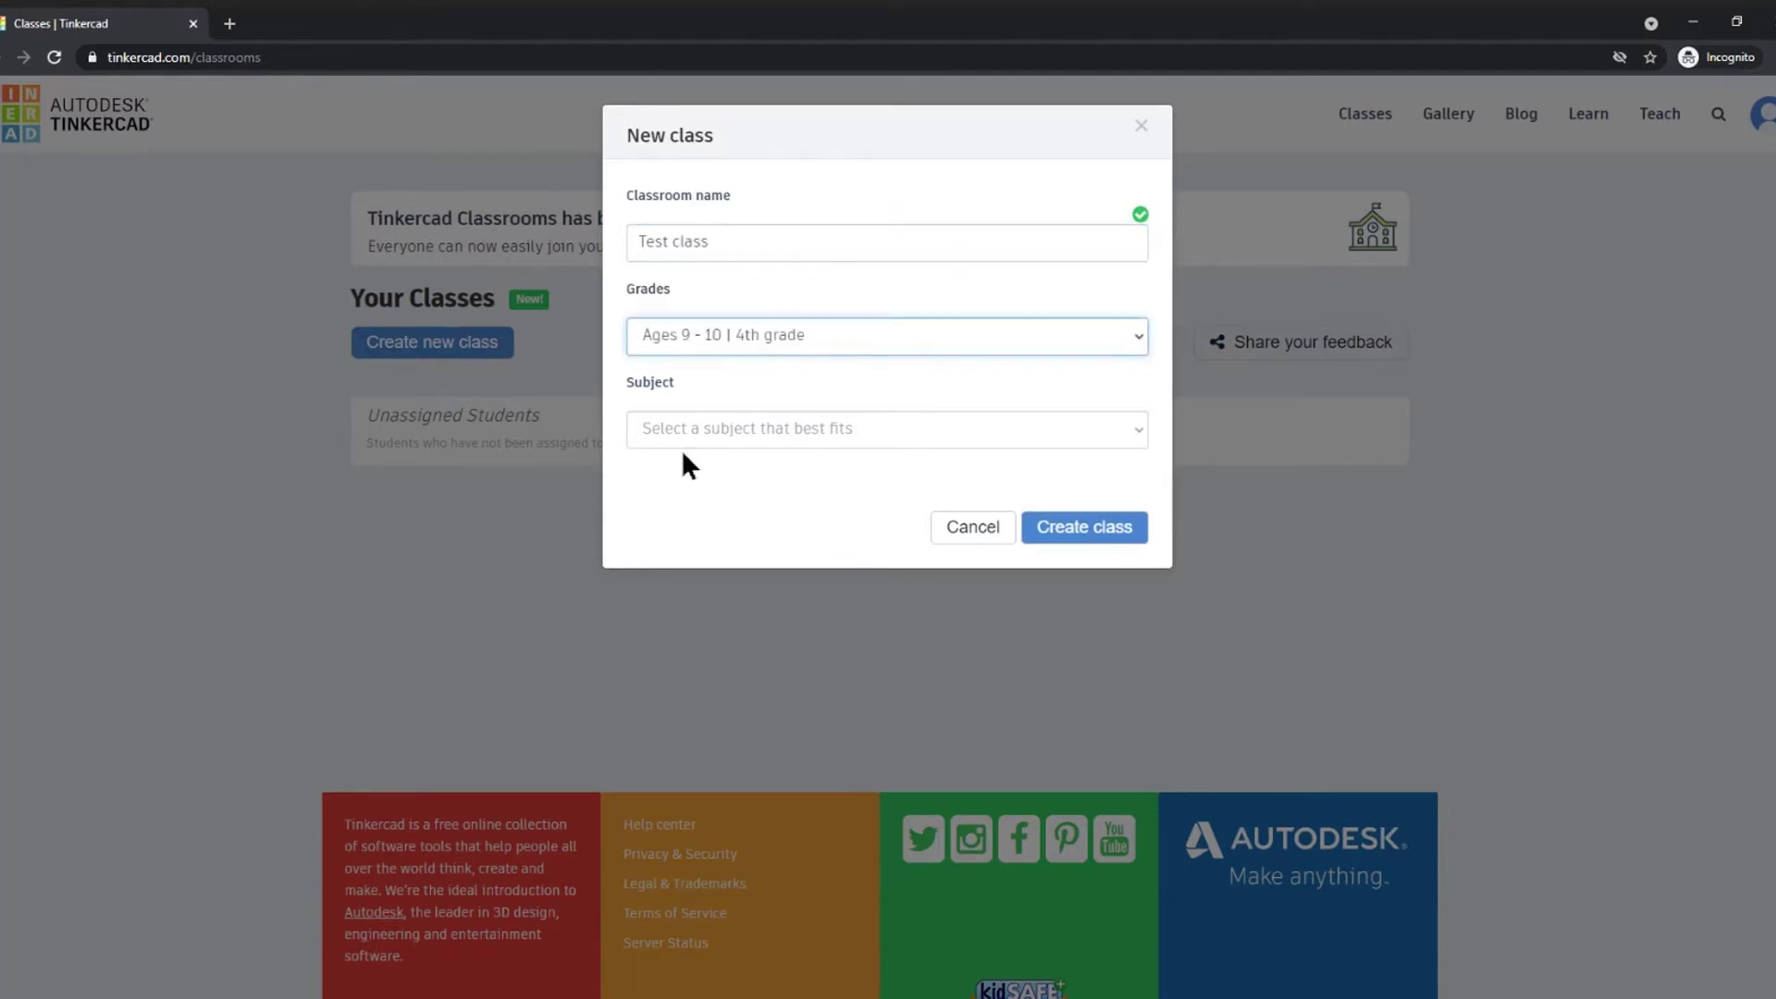
left_click(683, 440)
left_click(681, 437)
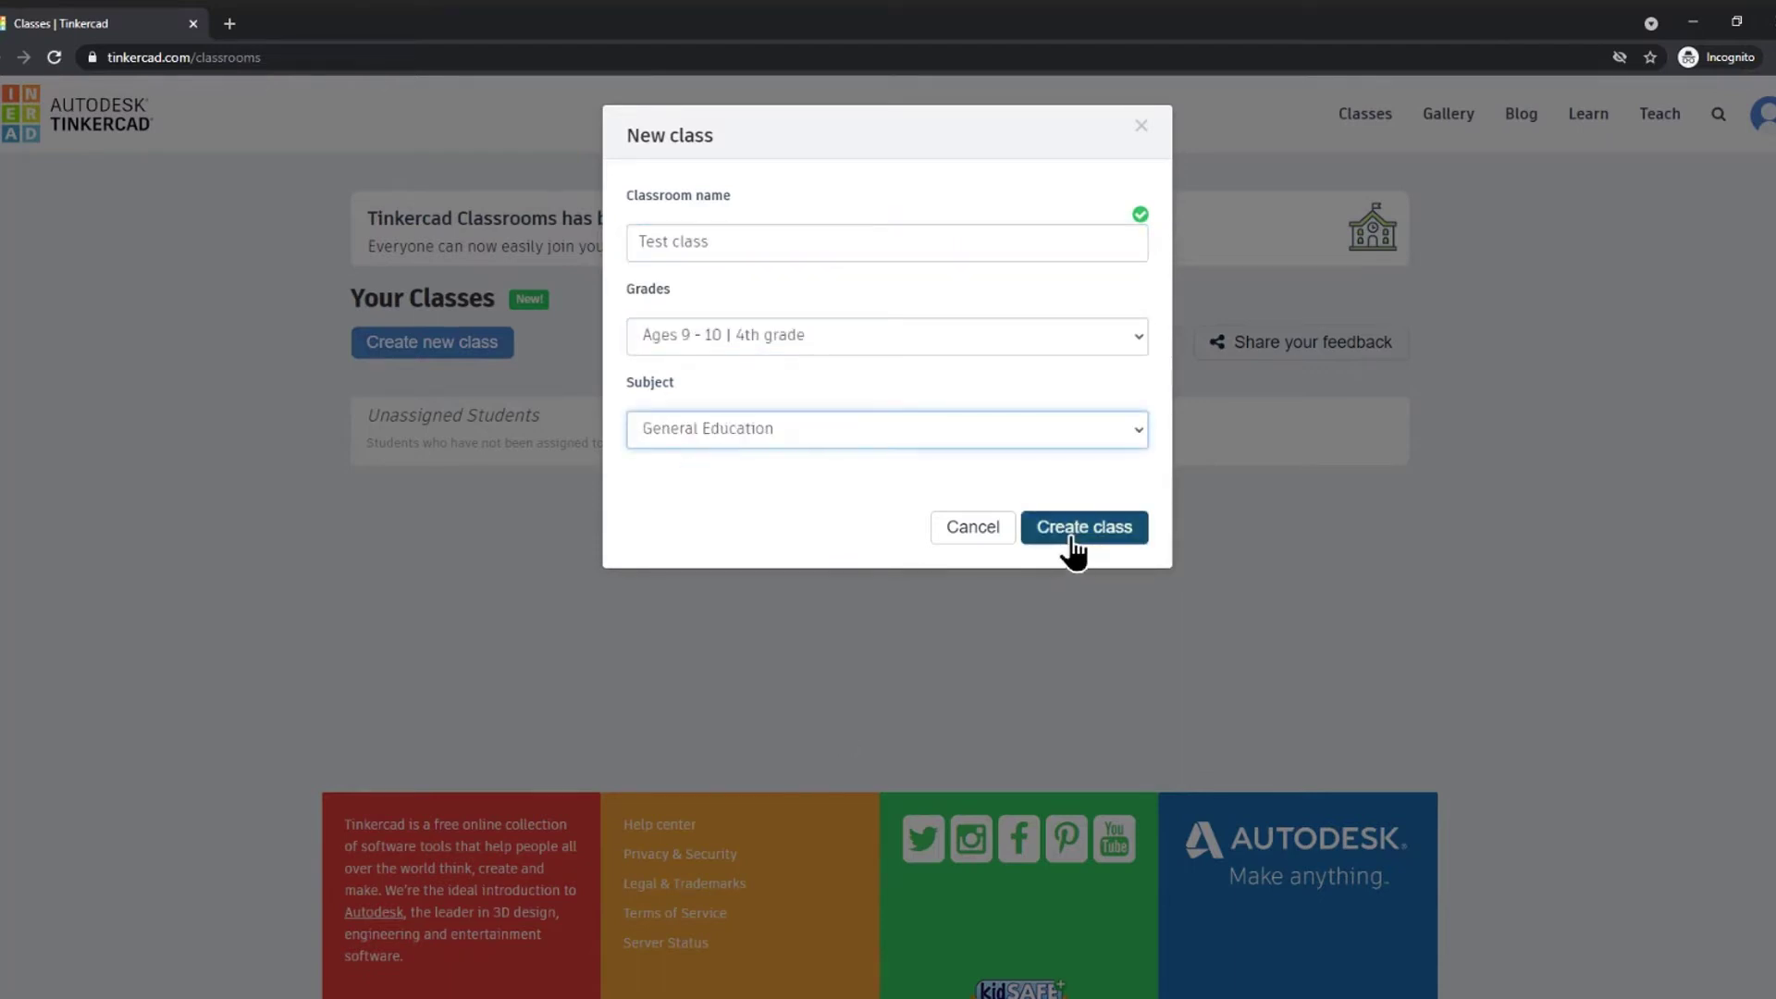
left_click(1073, 544)
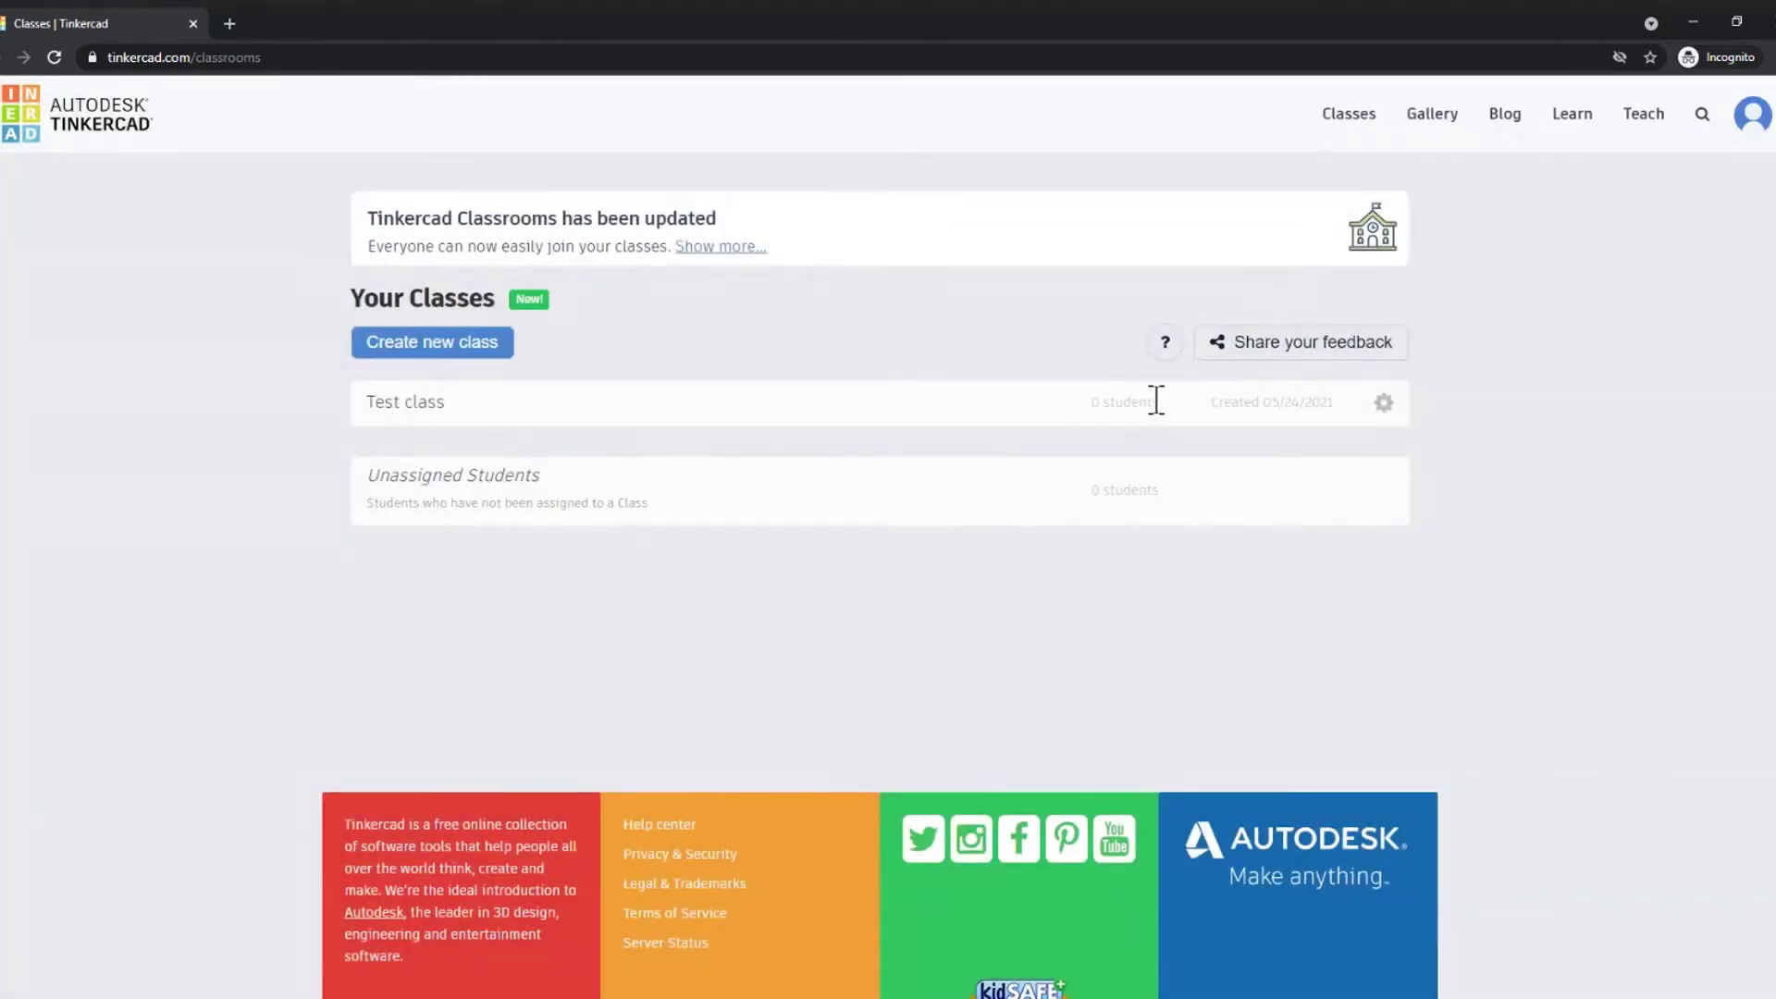
- Open Test class and review the Add students form before returning to the class
left_click(386, 411)
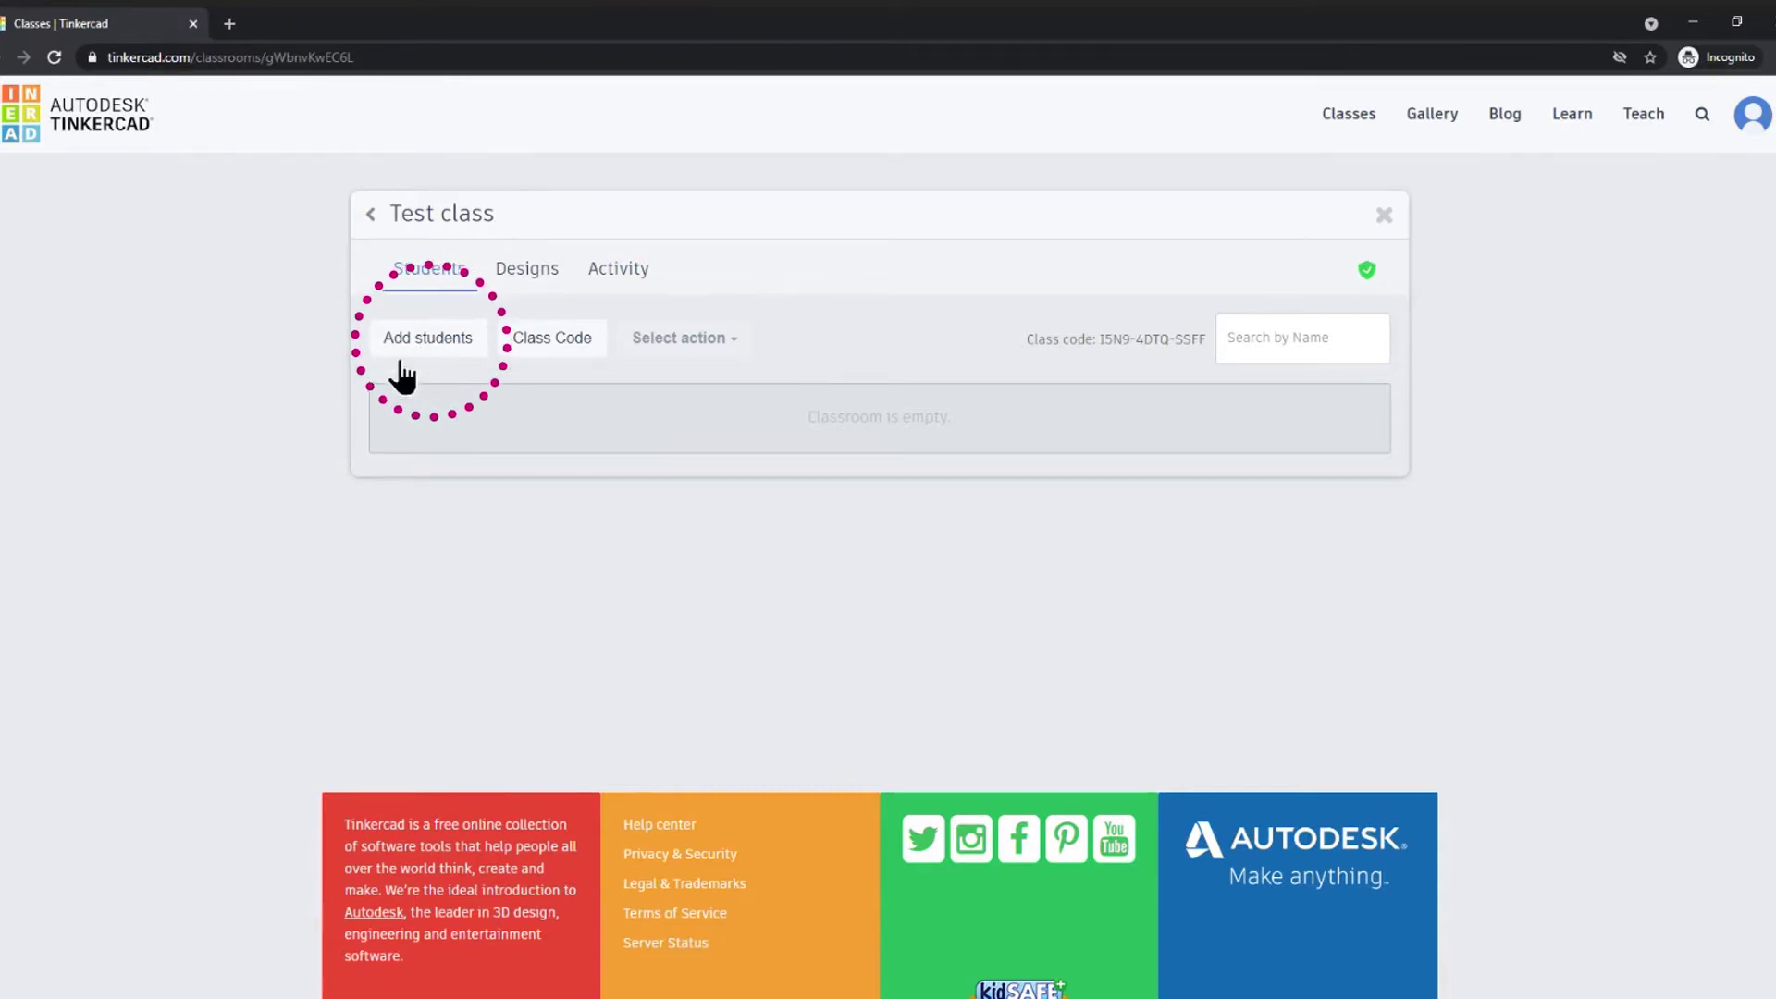
left_click(440, 364)
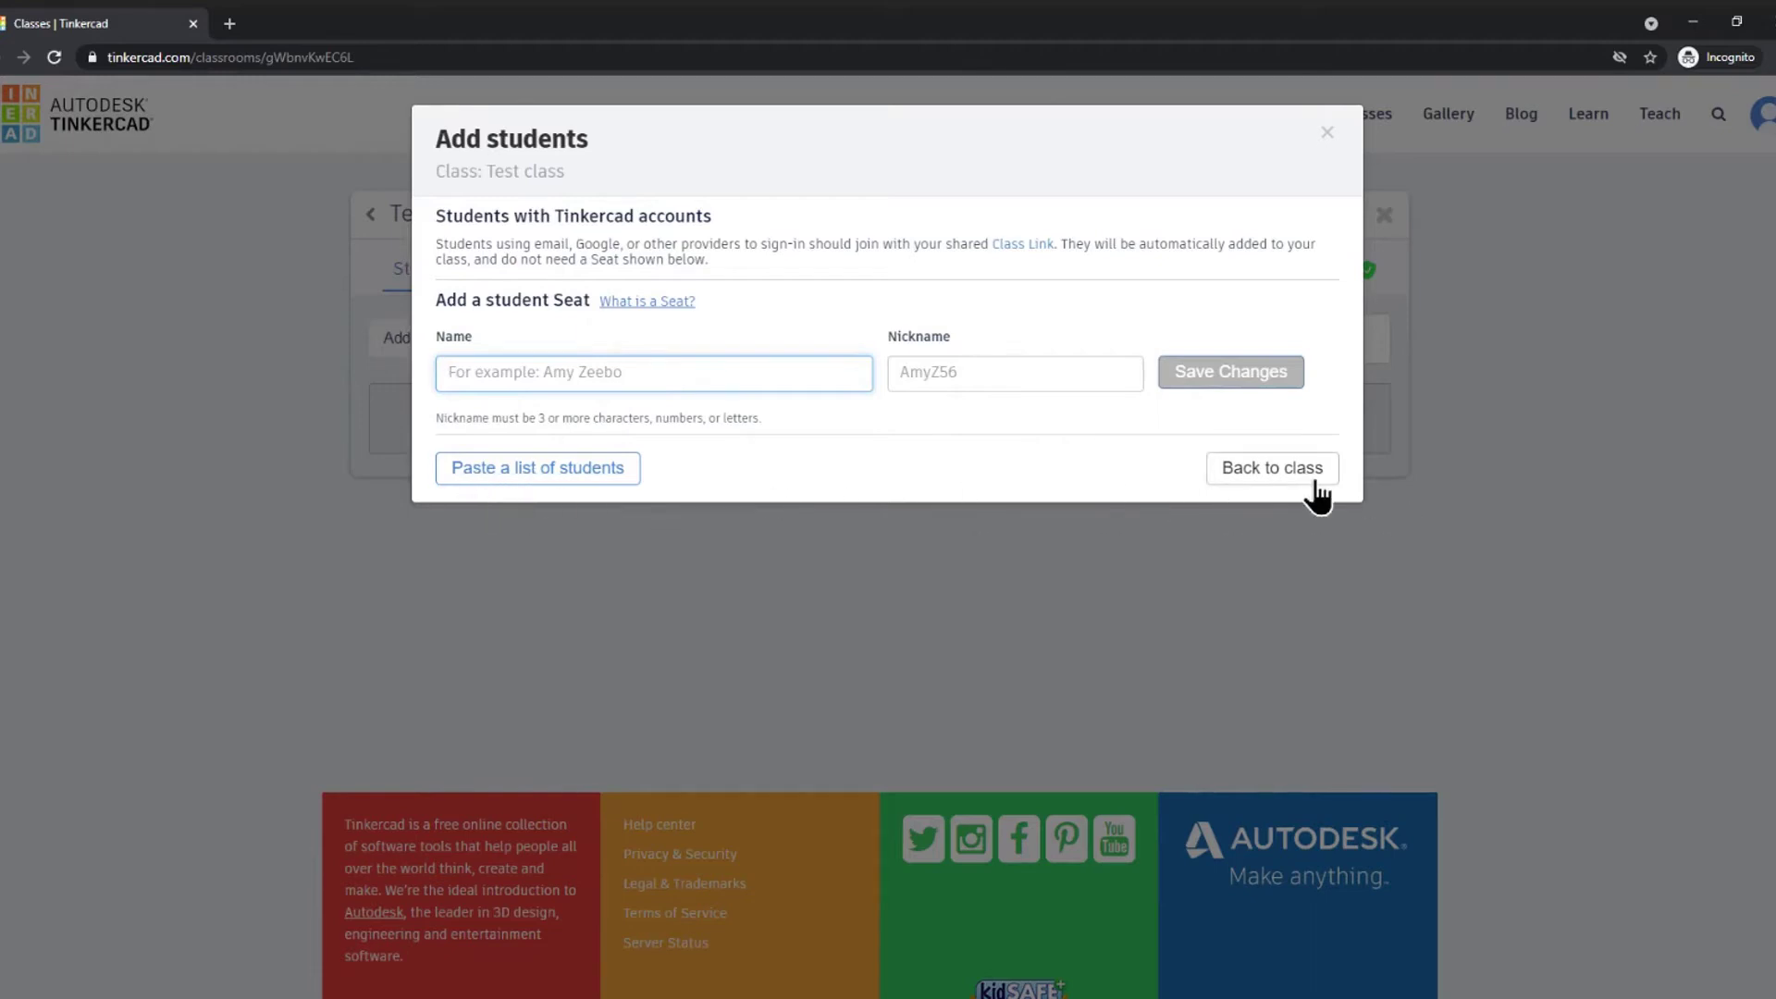
left_click(1221, 494)
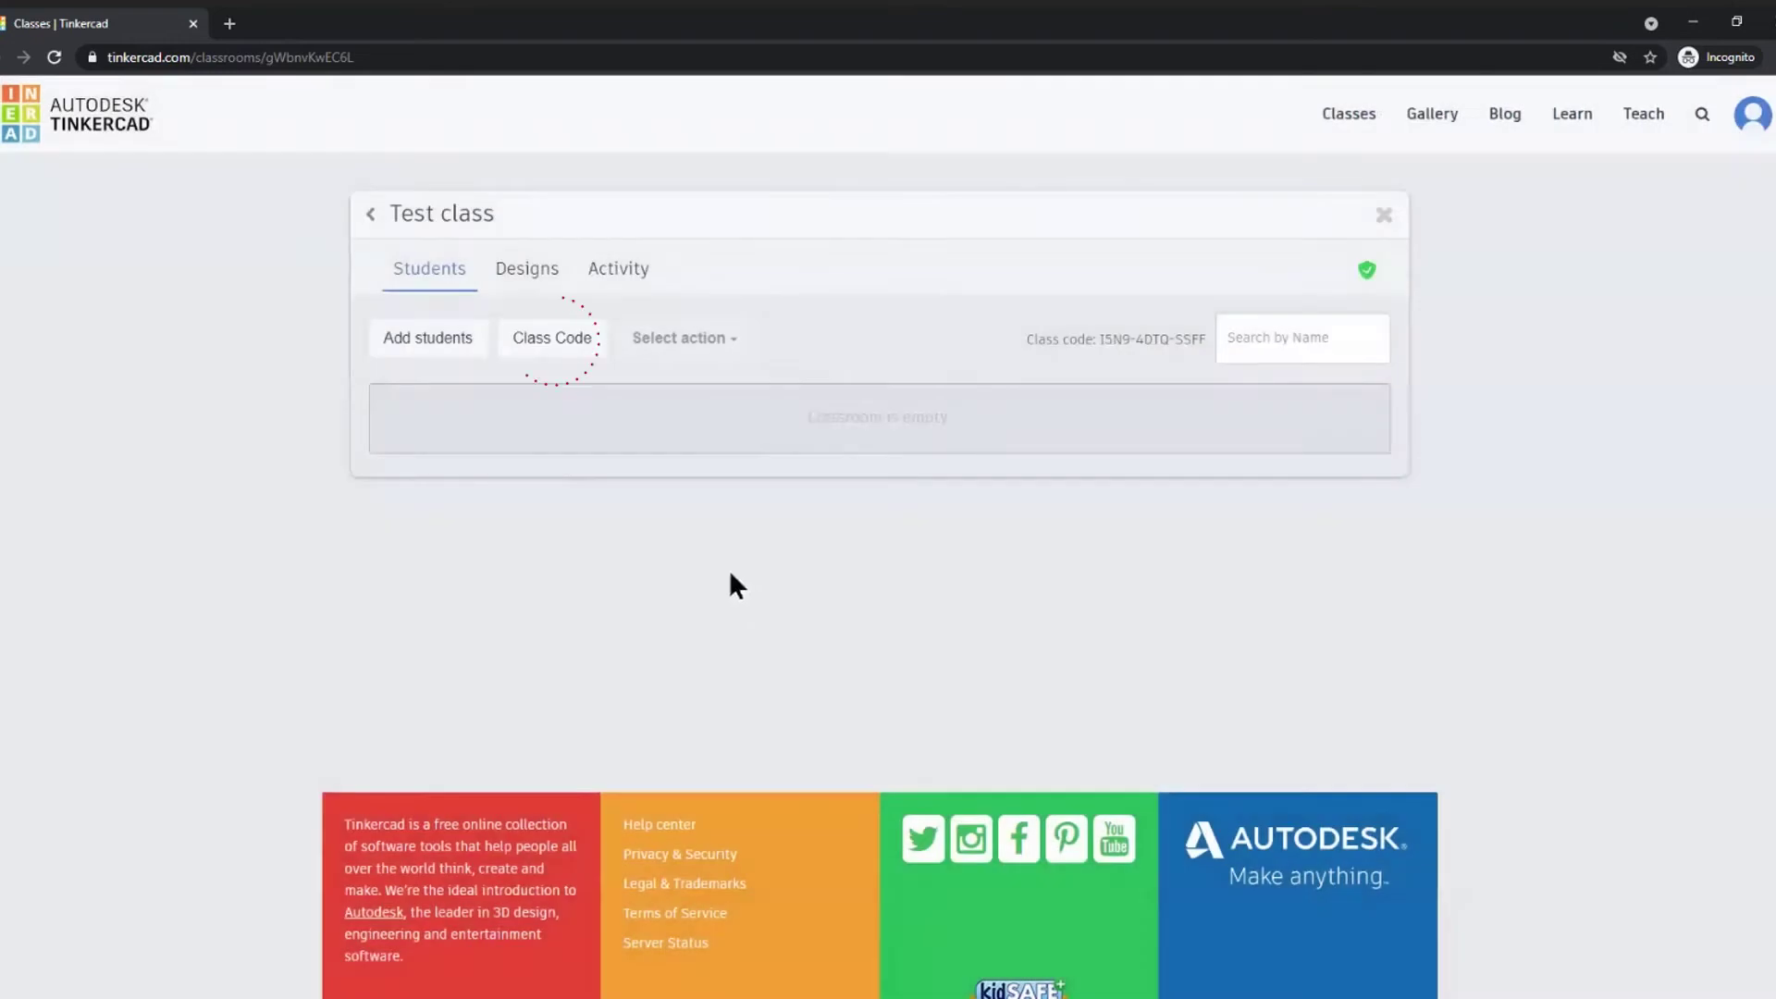
- Show the Test class join code full-page, then return to the class
left_click(552, 370)
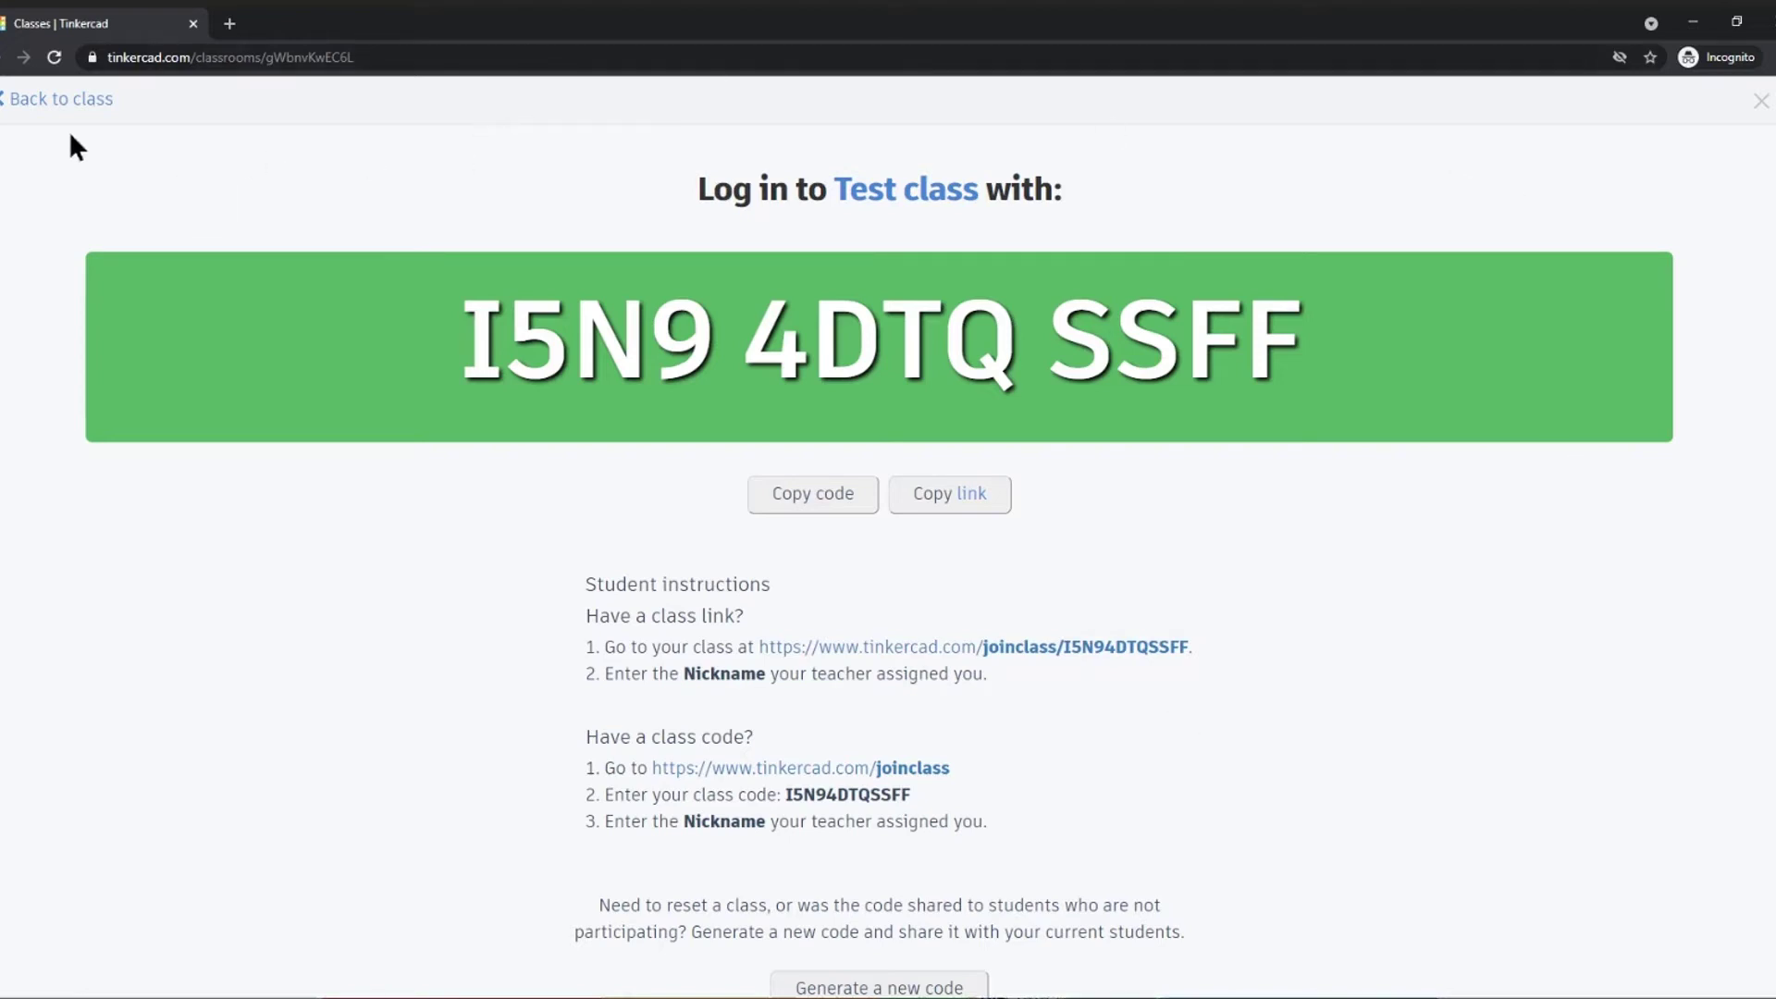
left_click(22, 104)
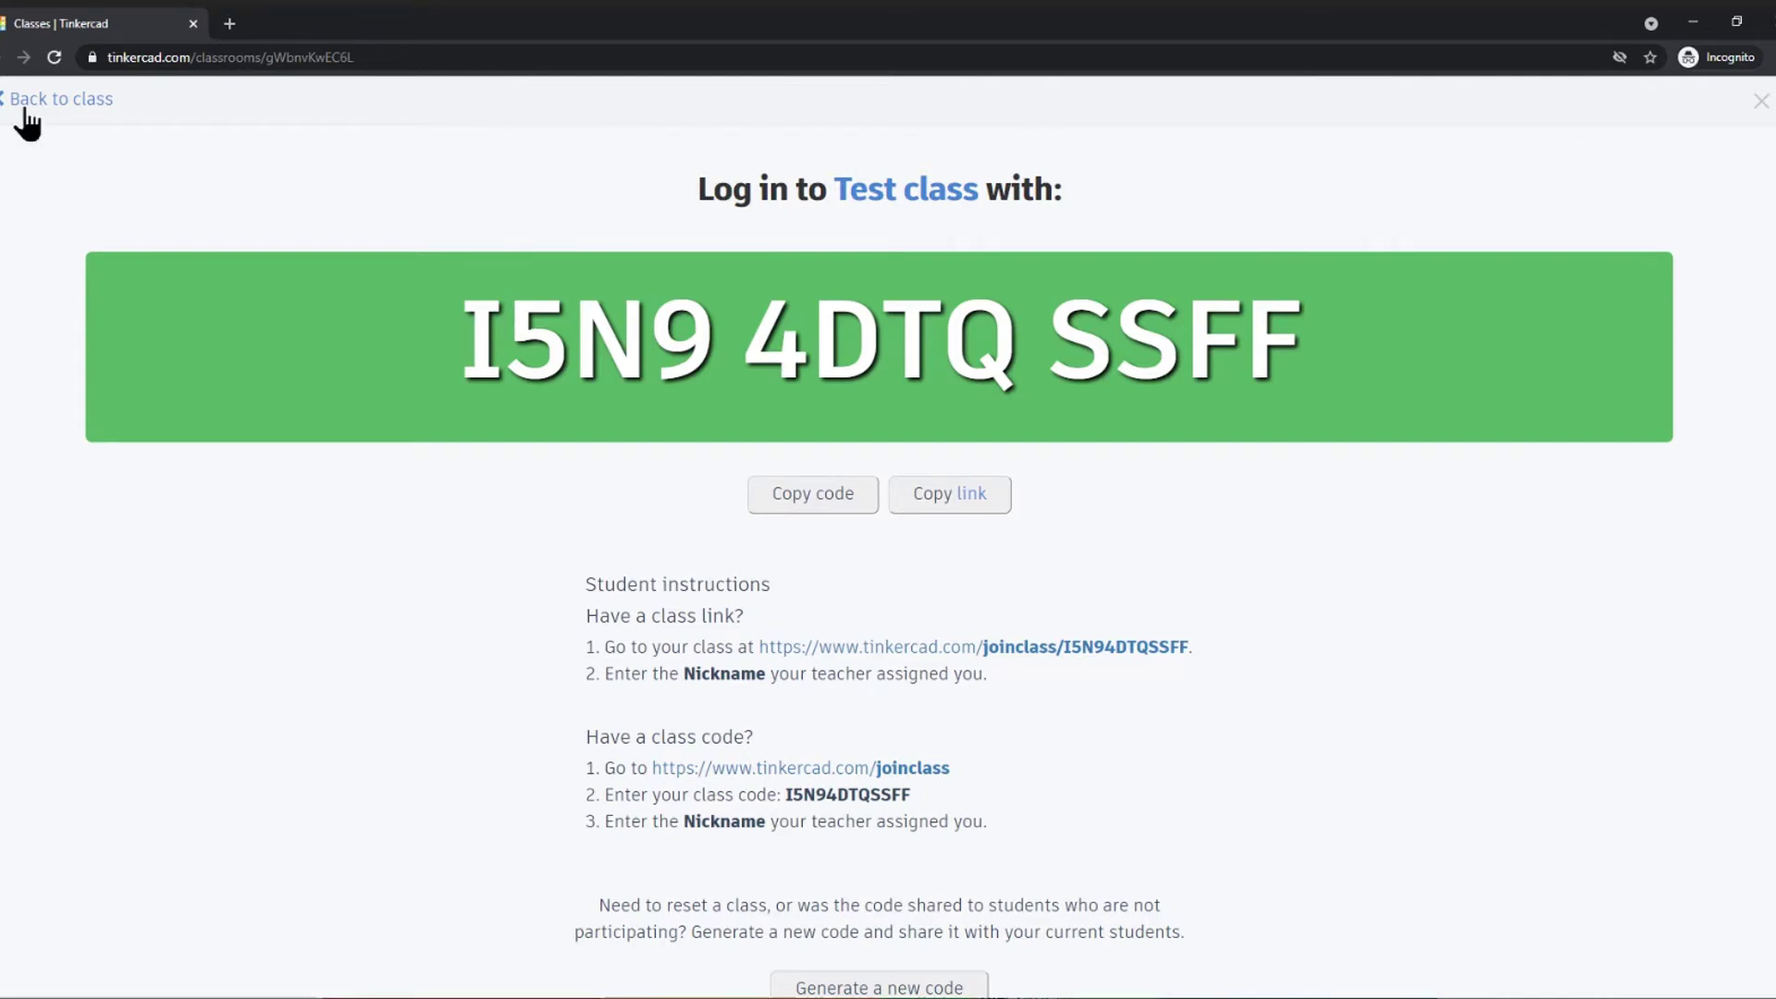
- Reopen Test class and go to the joined student's profile from their options menu
left_click(25, 120)
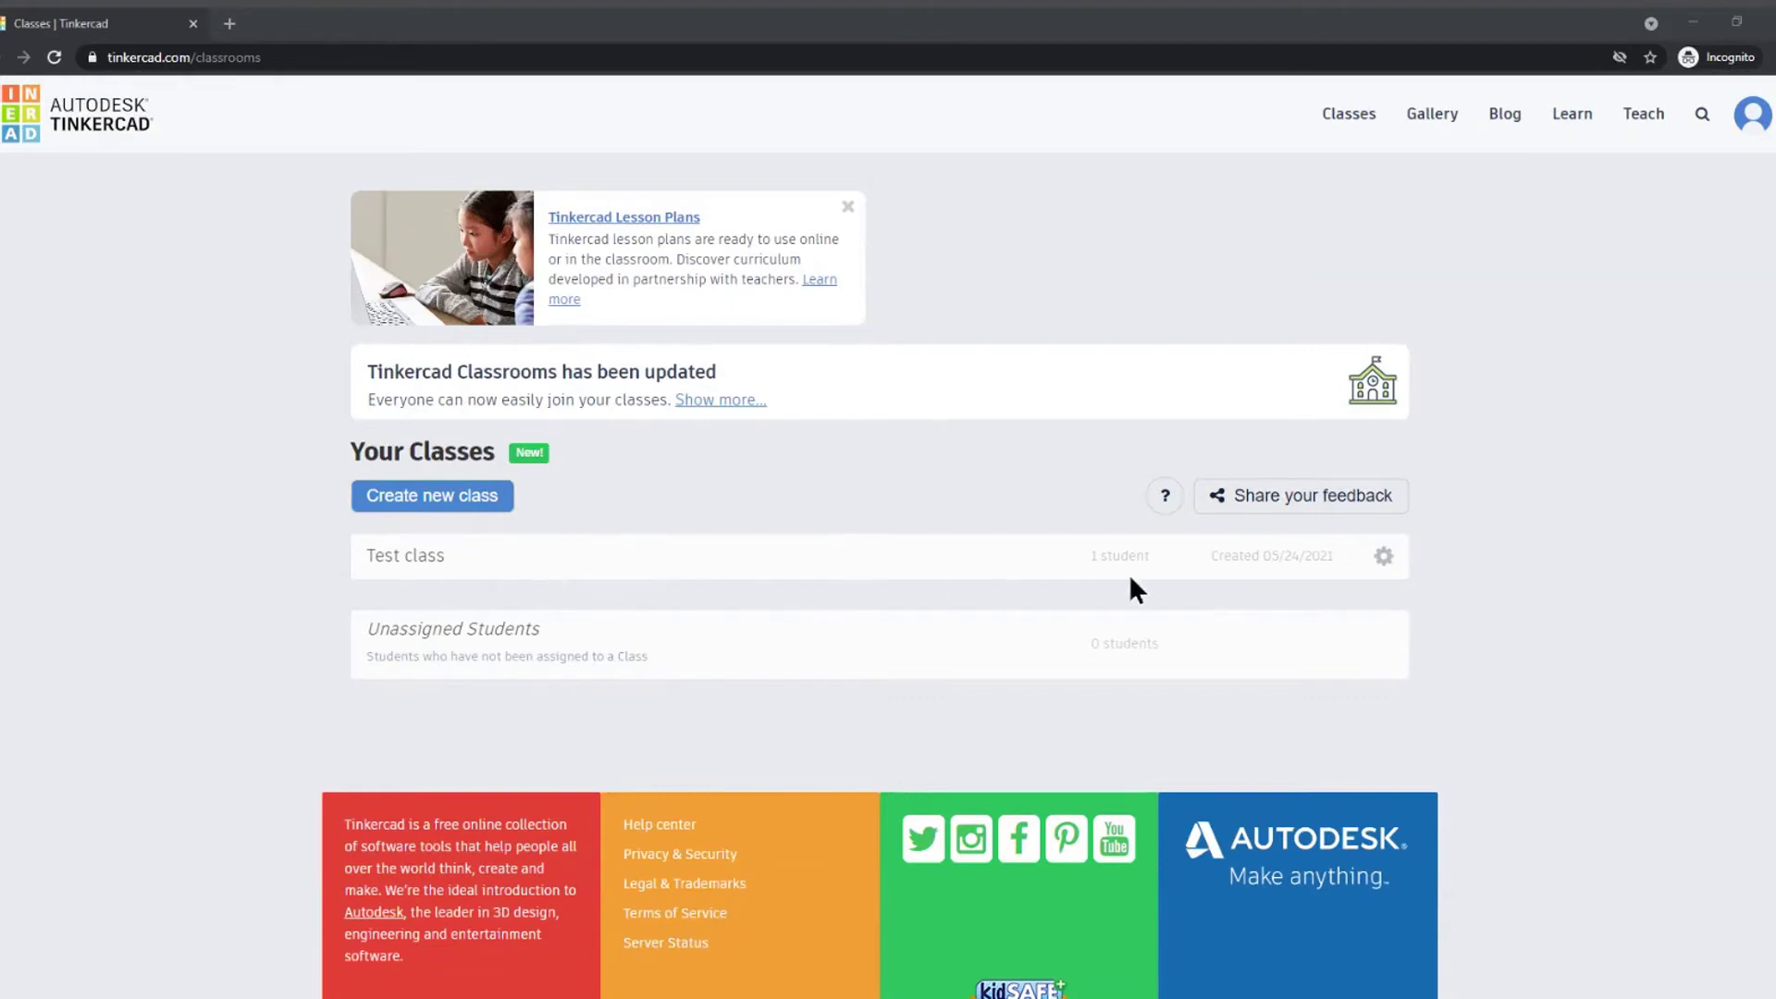
left_click(427, 561)
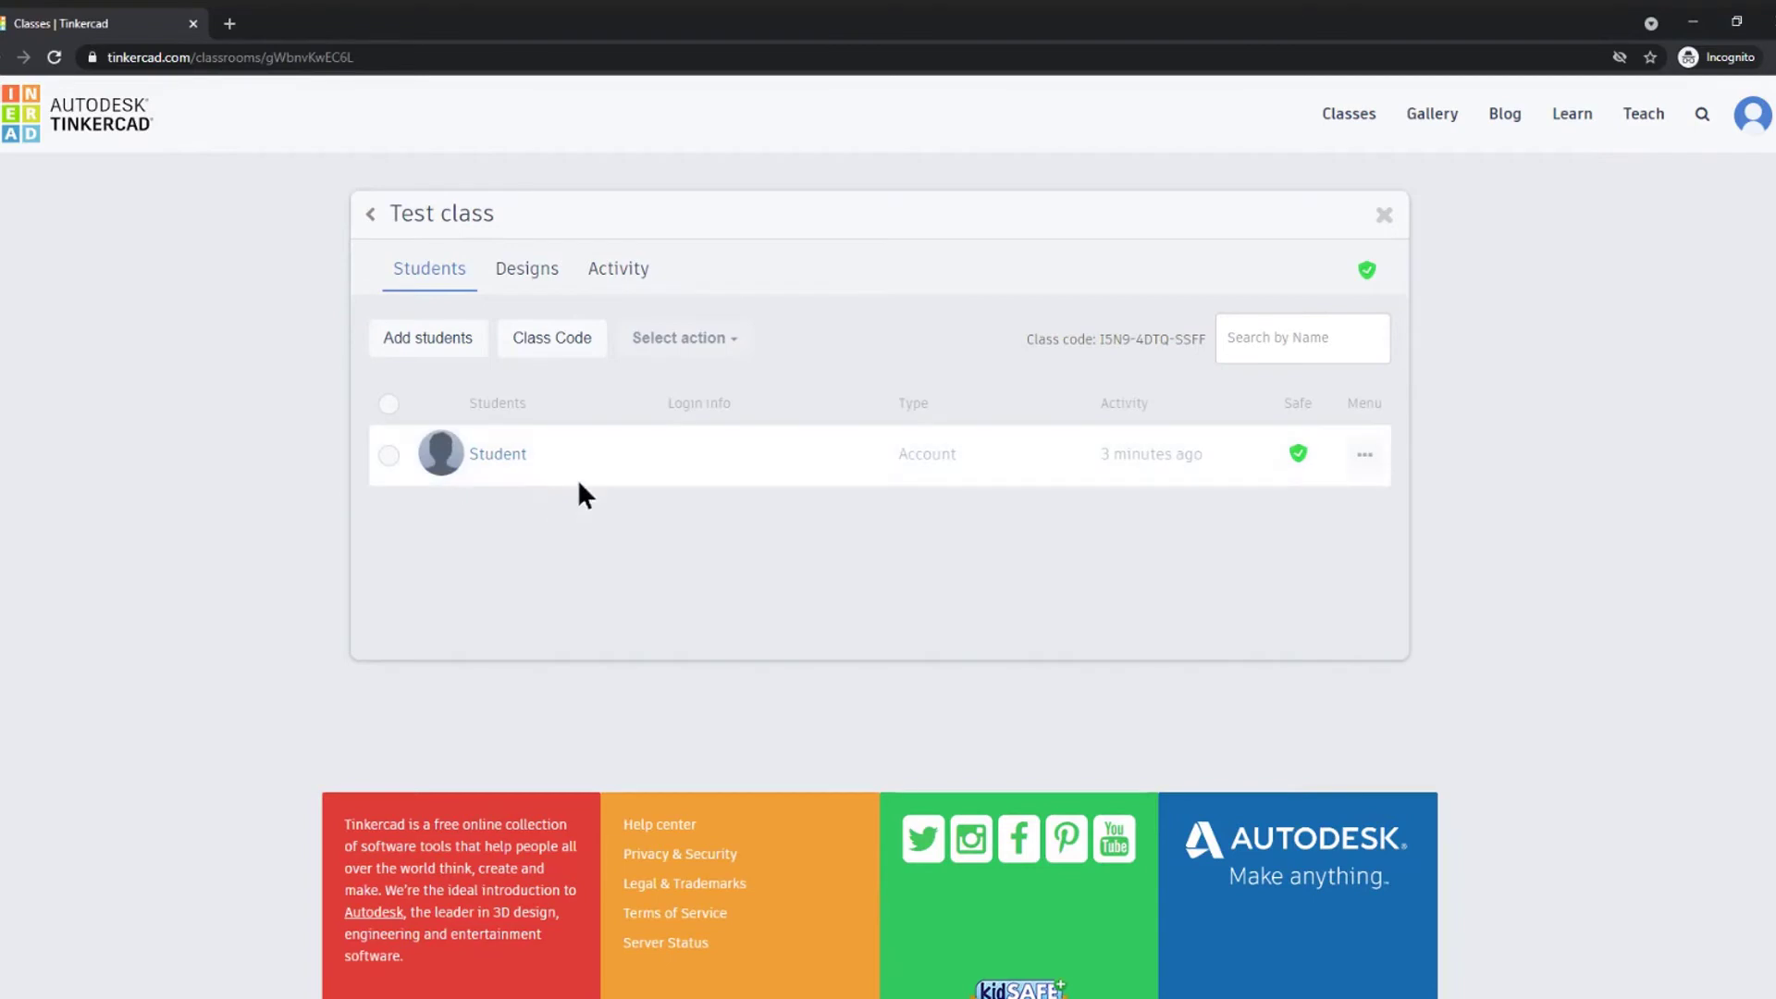
left_click(1366, 456)
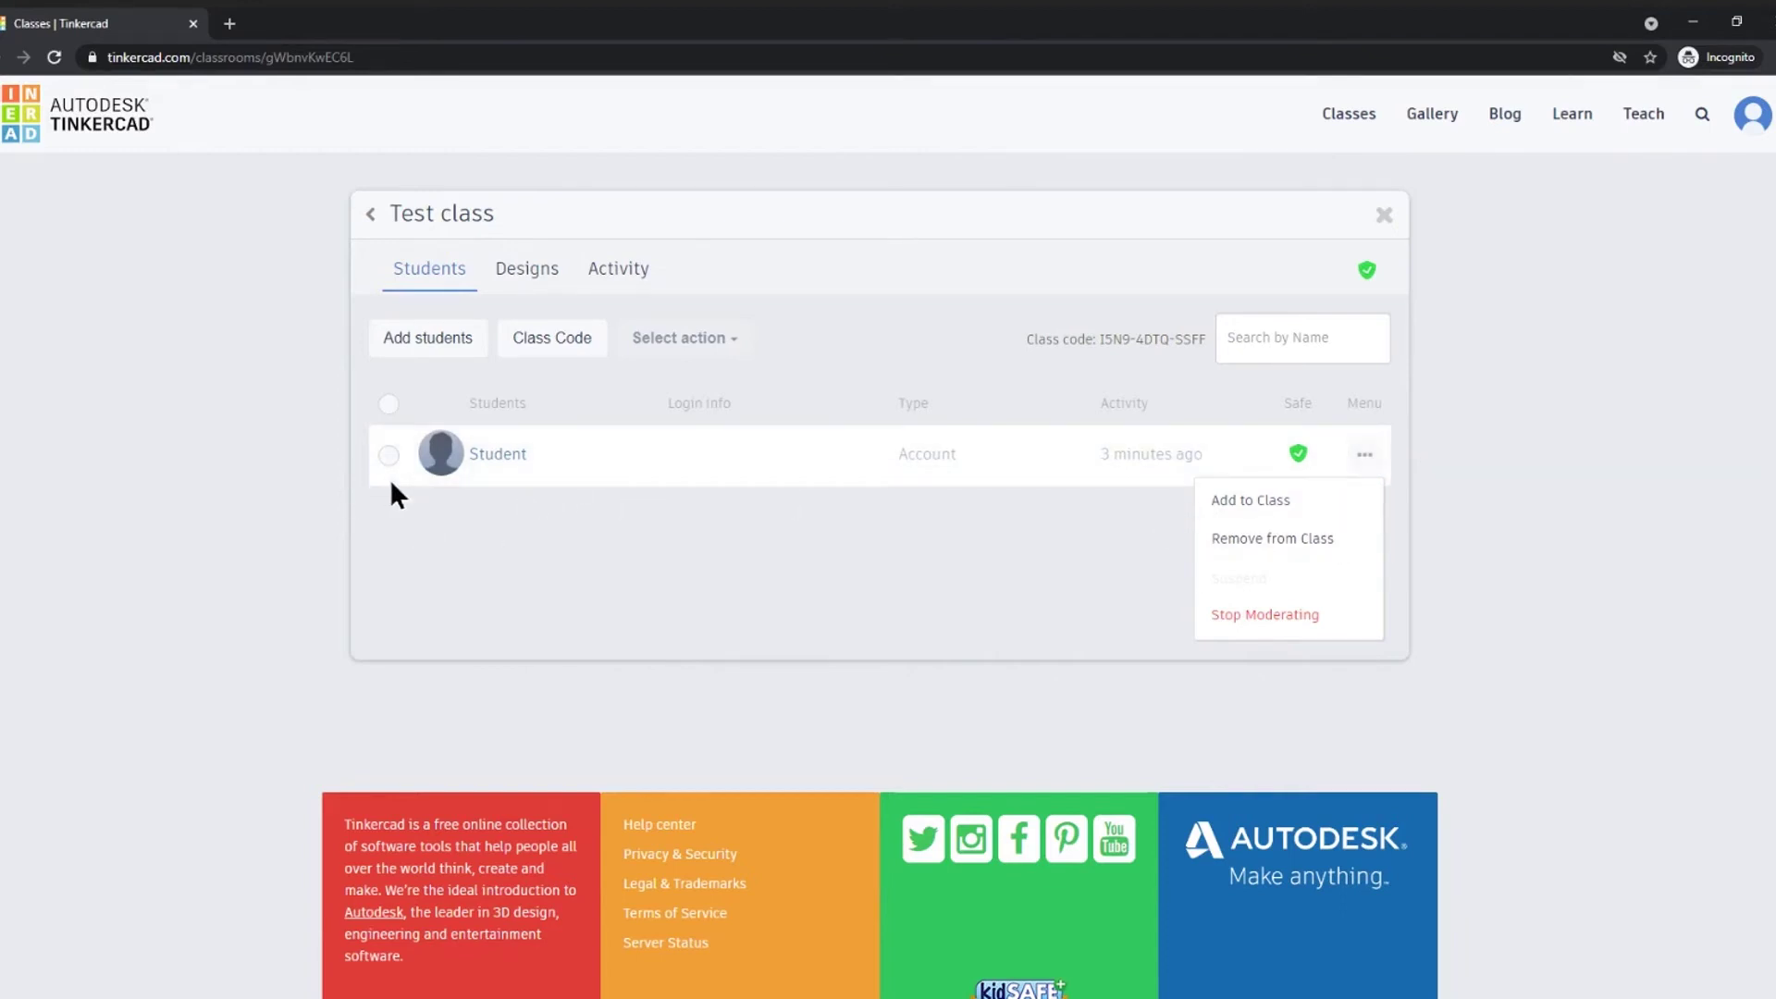
left_click(507, 457)
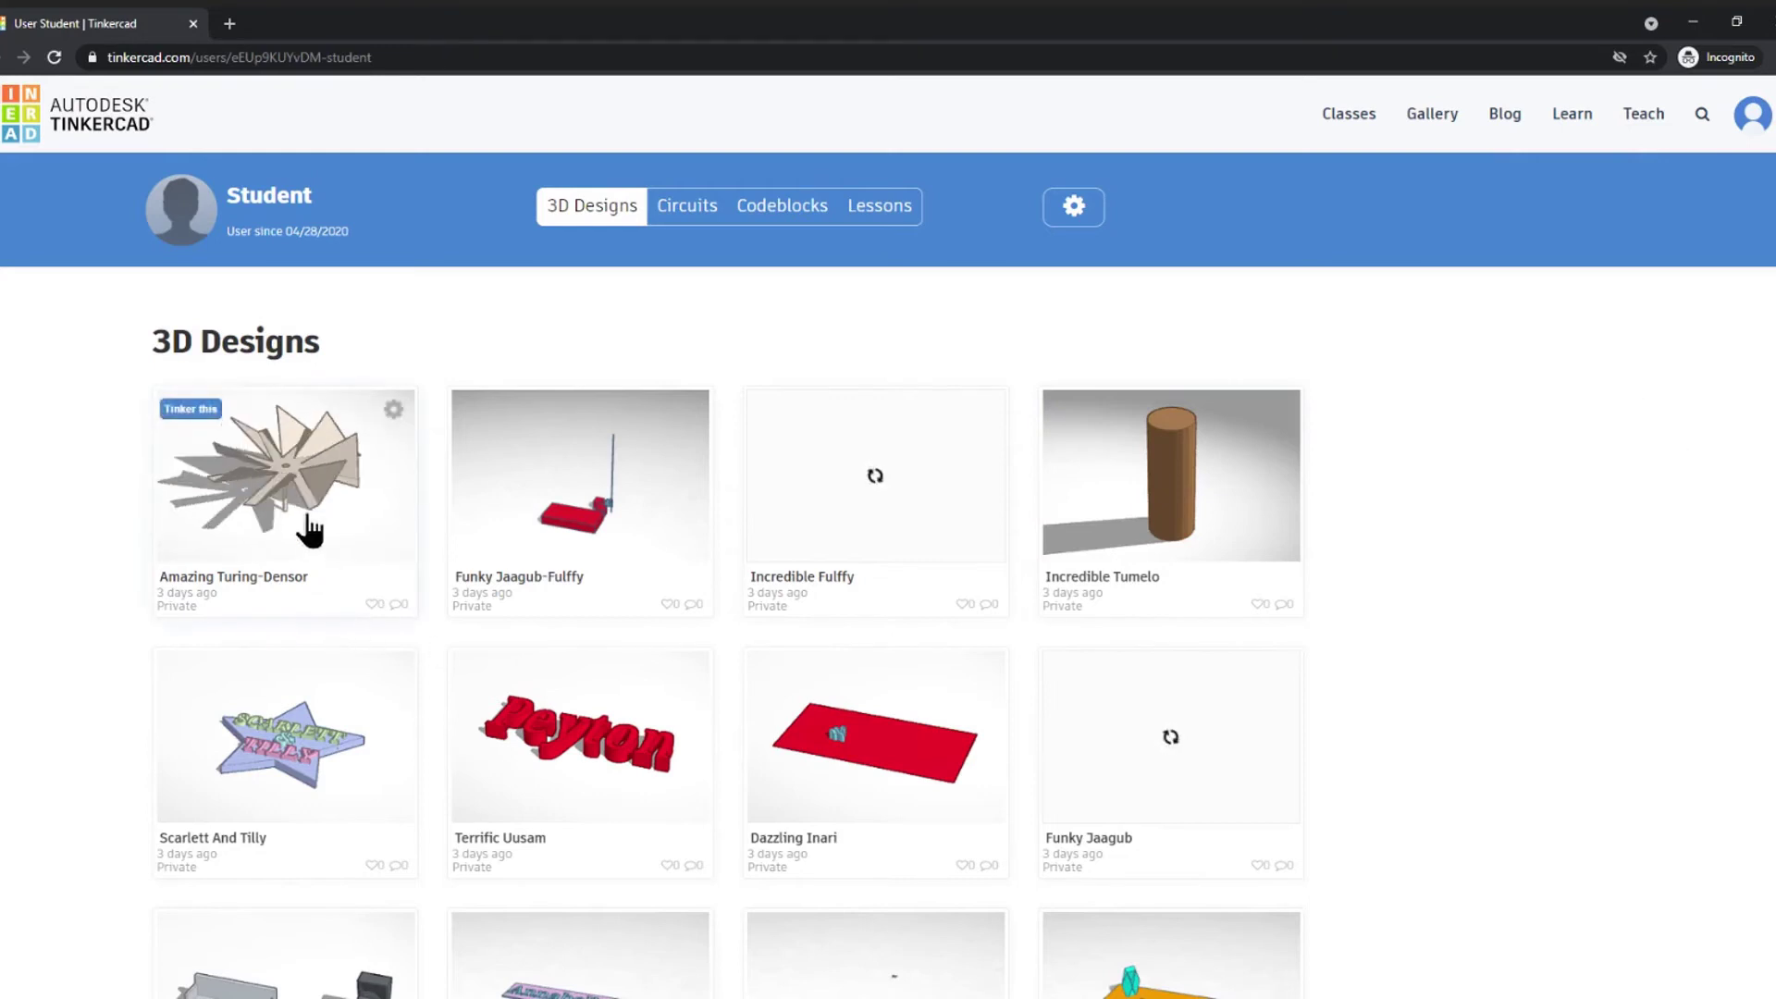
- Download the Amazing Turing-Densor design as an .STL file and return to the designs gallery
left_click(393, 507)
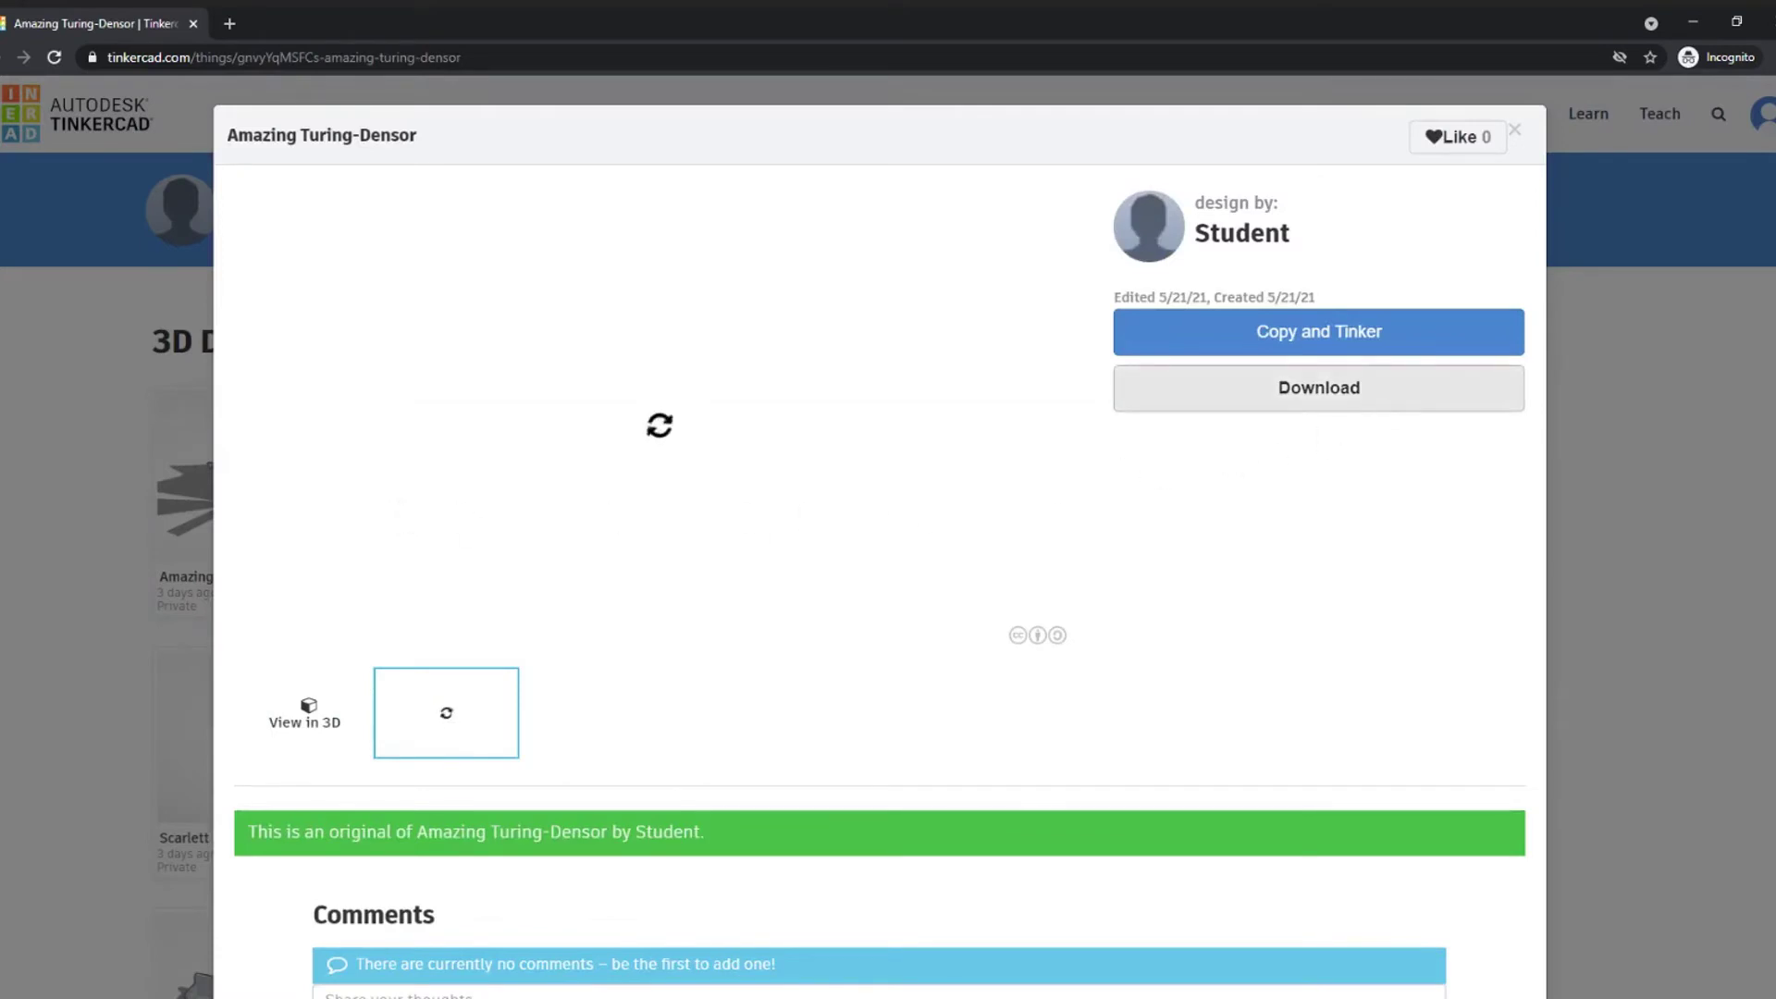
left_click(1369, 400)
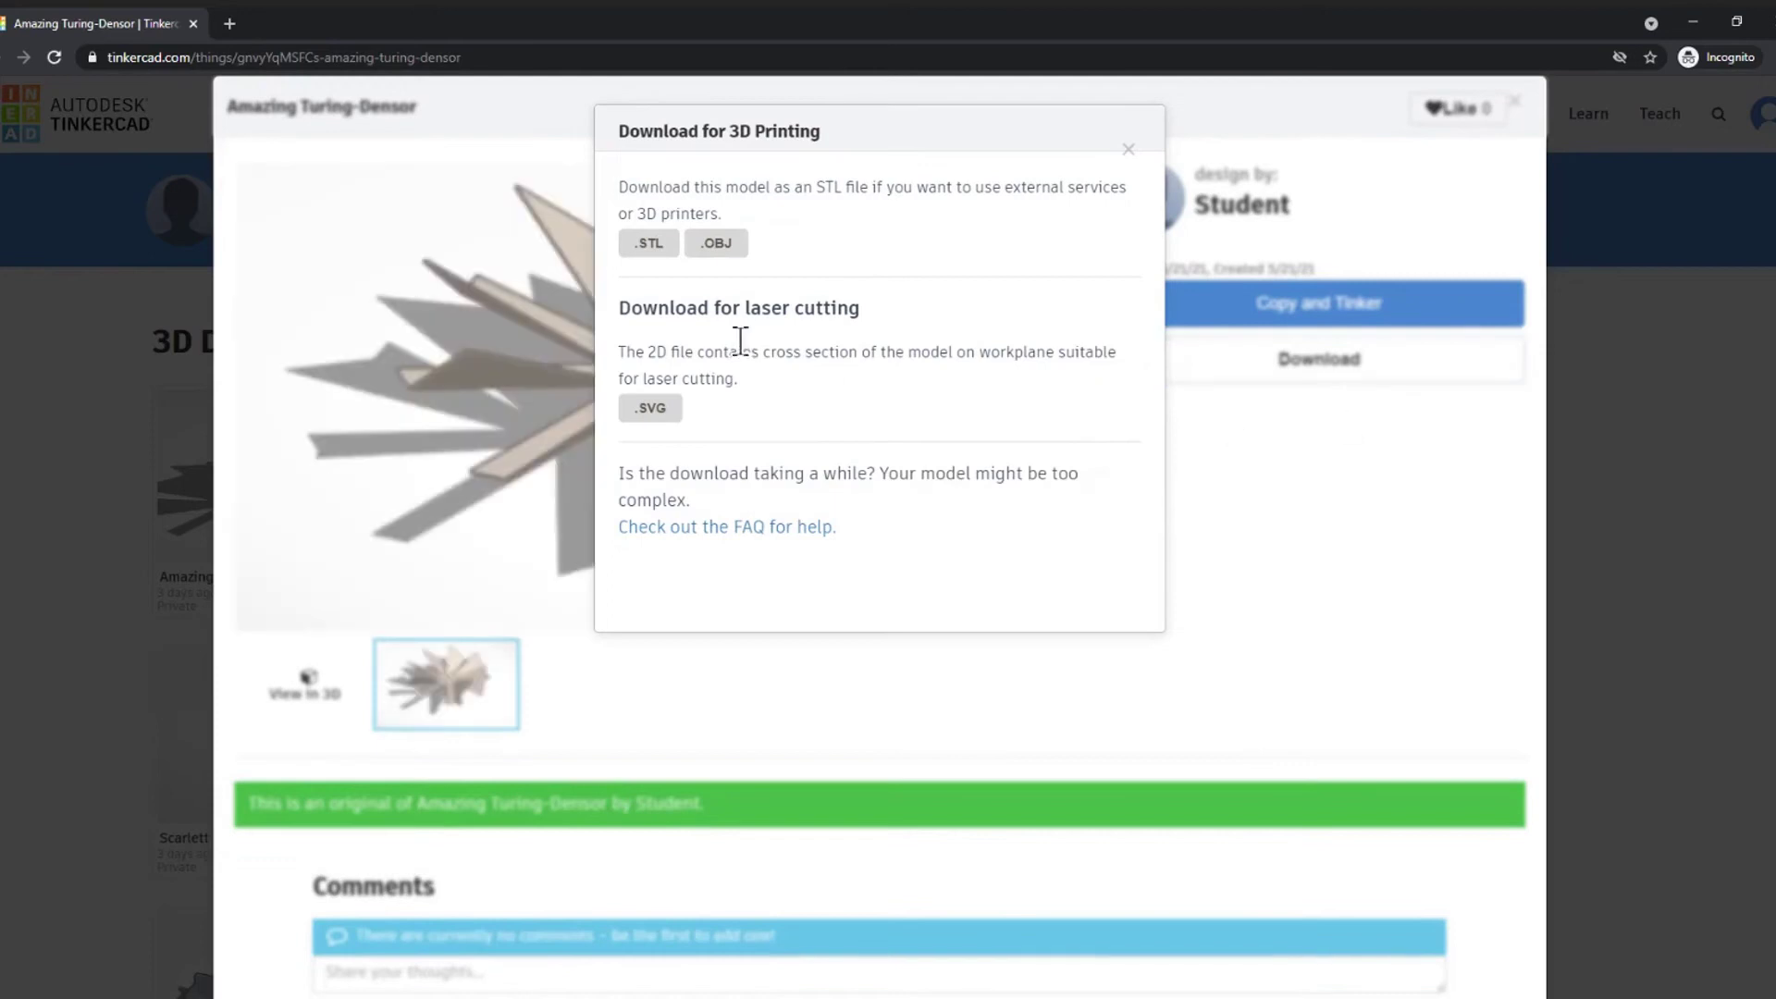
left_click(646, 252)
left_click(1521, 212)
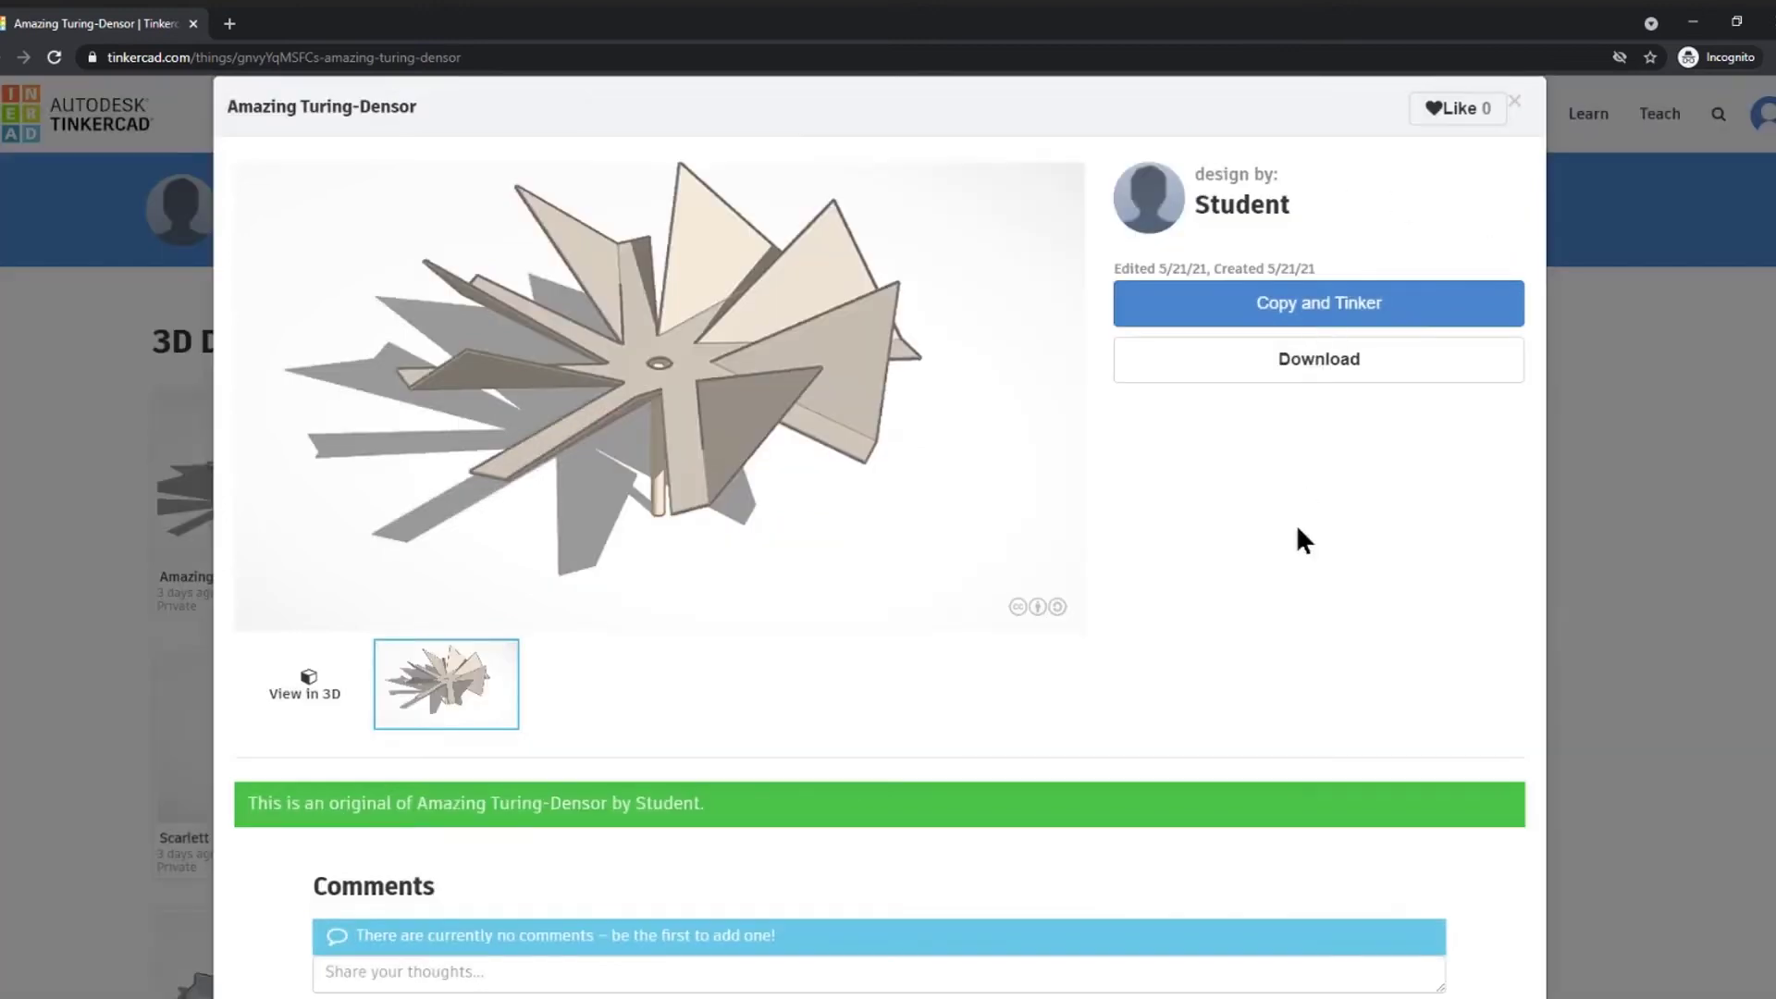
left_click(1516, 103)
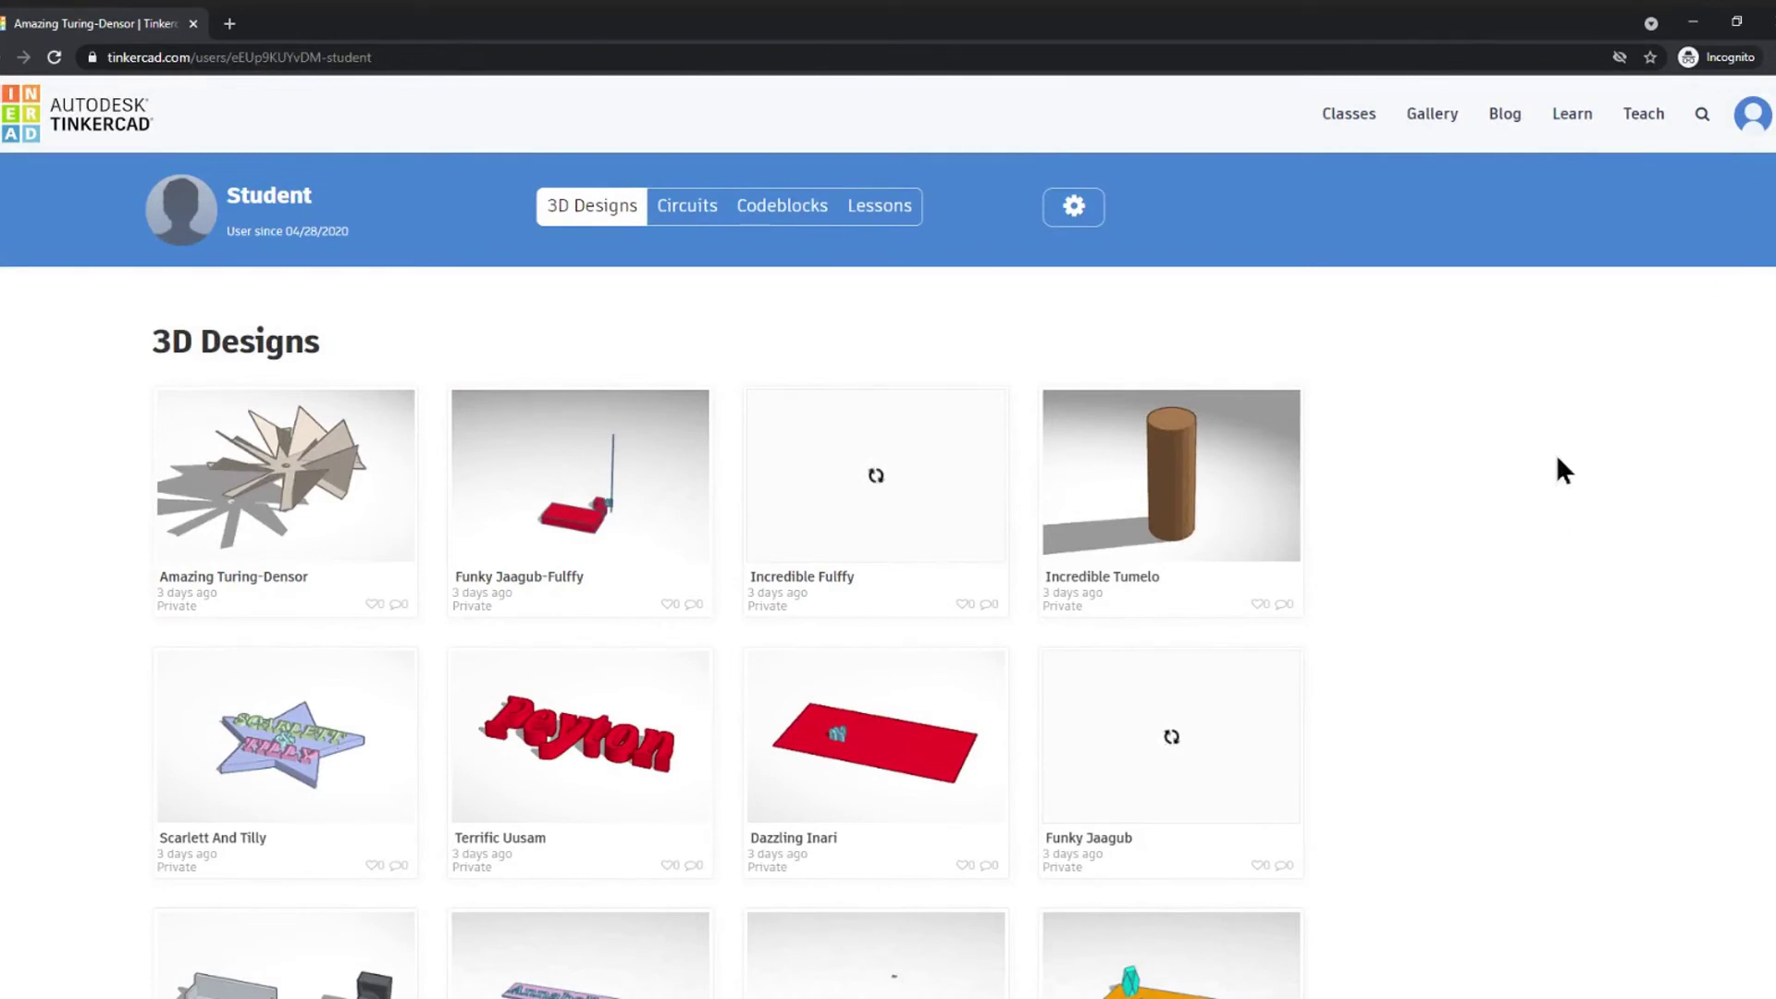
- Save the teacher profile settings from the avatar menu's Profile page
left_click(1762, 134)
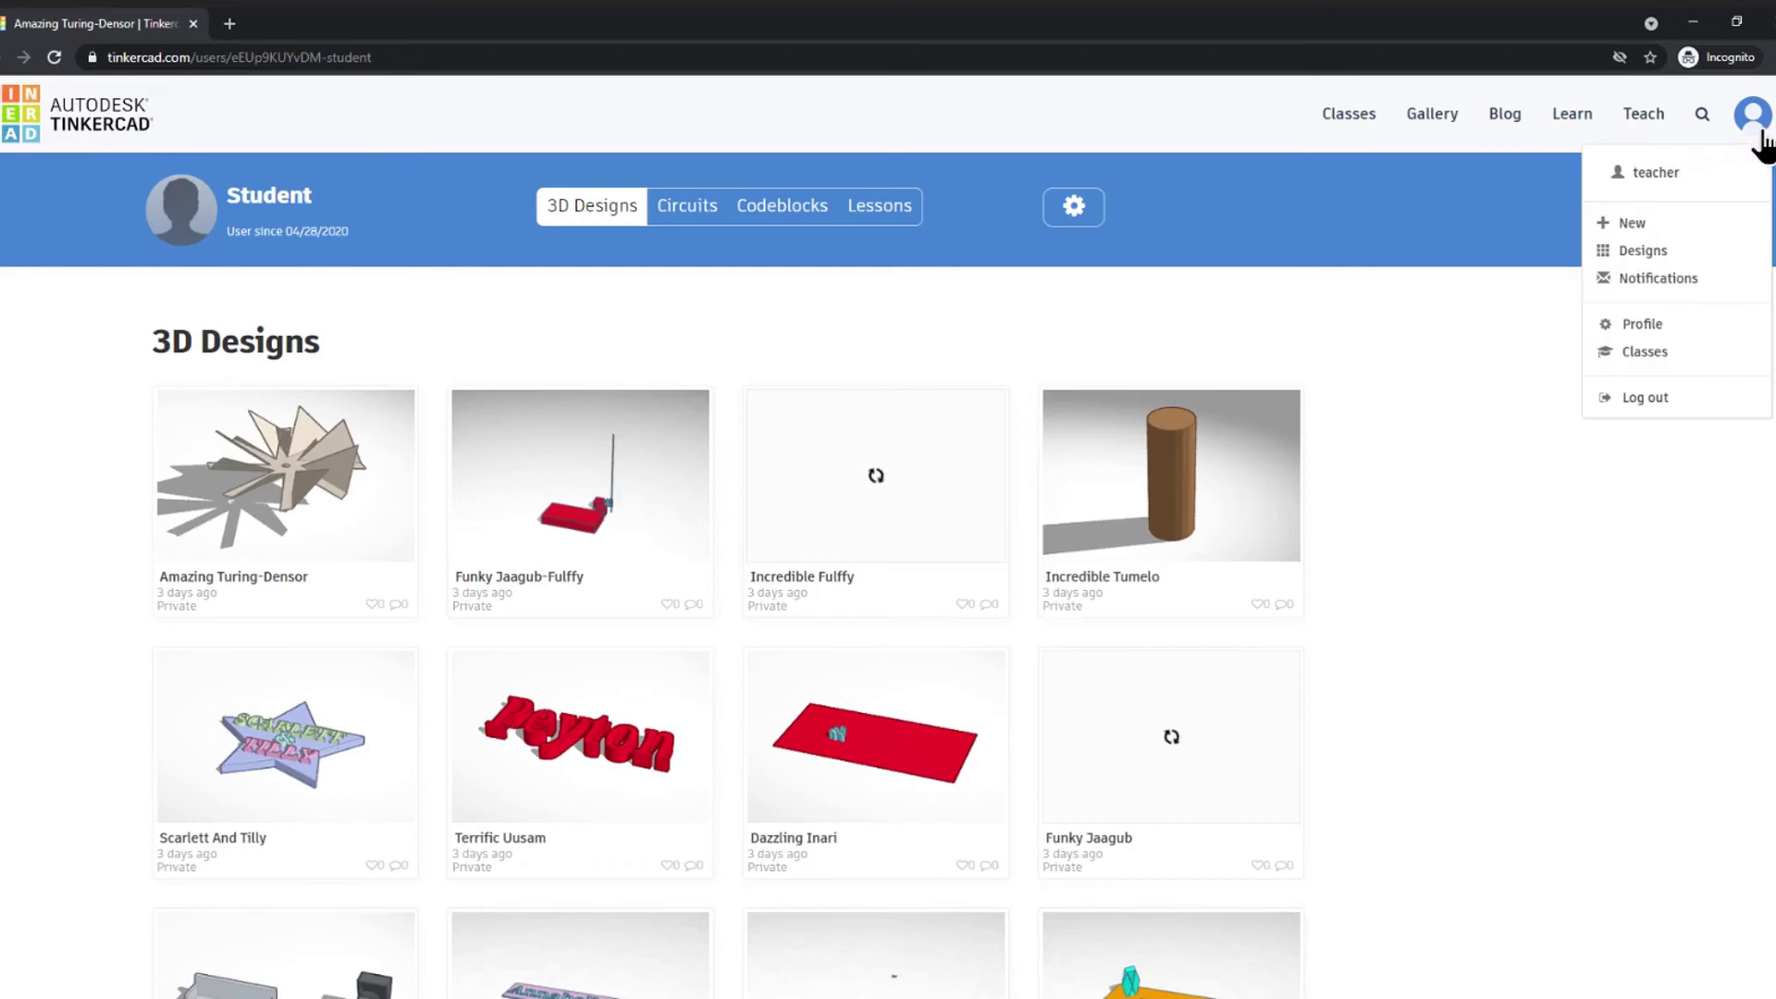
left_click(1652, 335)
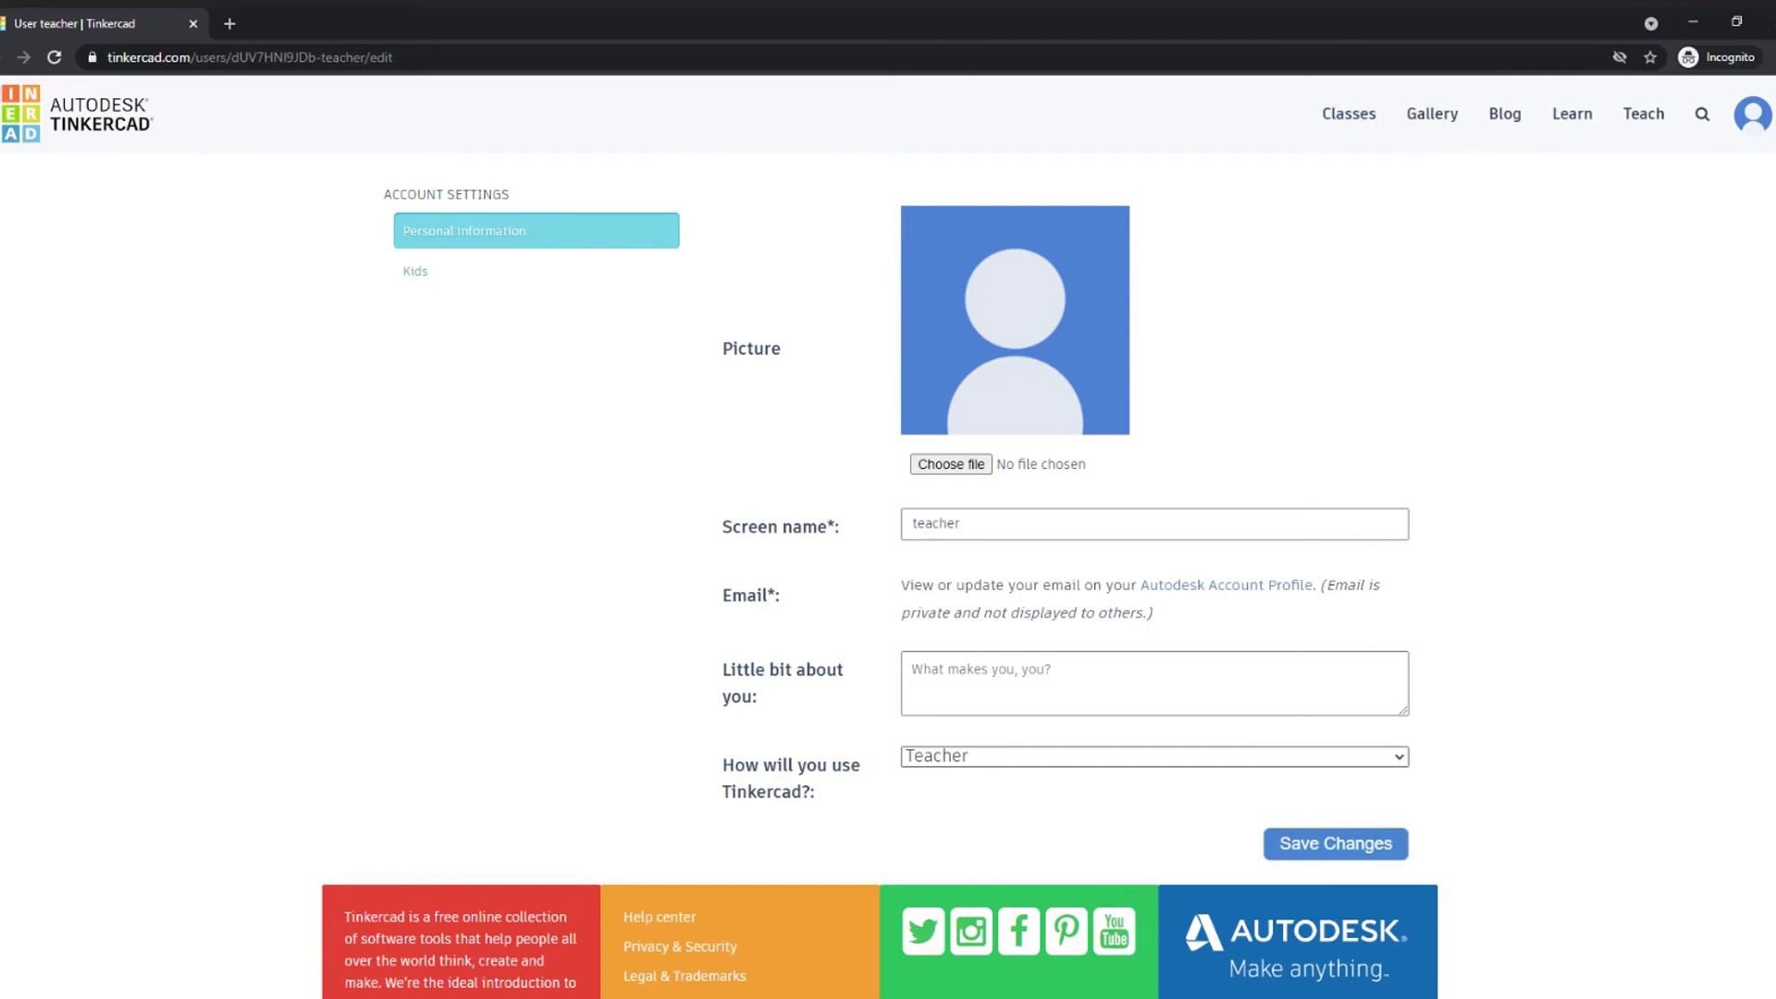
left_click(1362, 847)
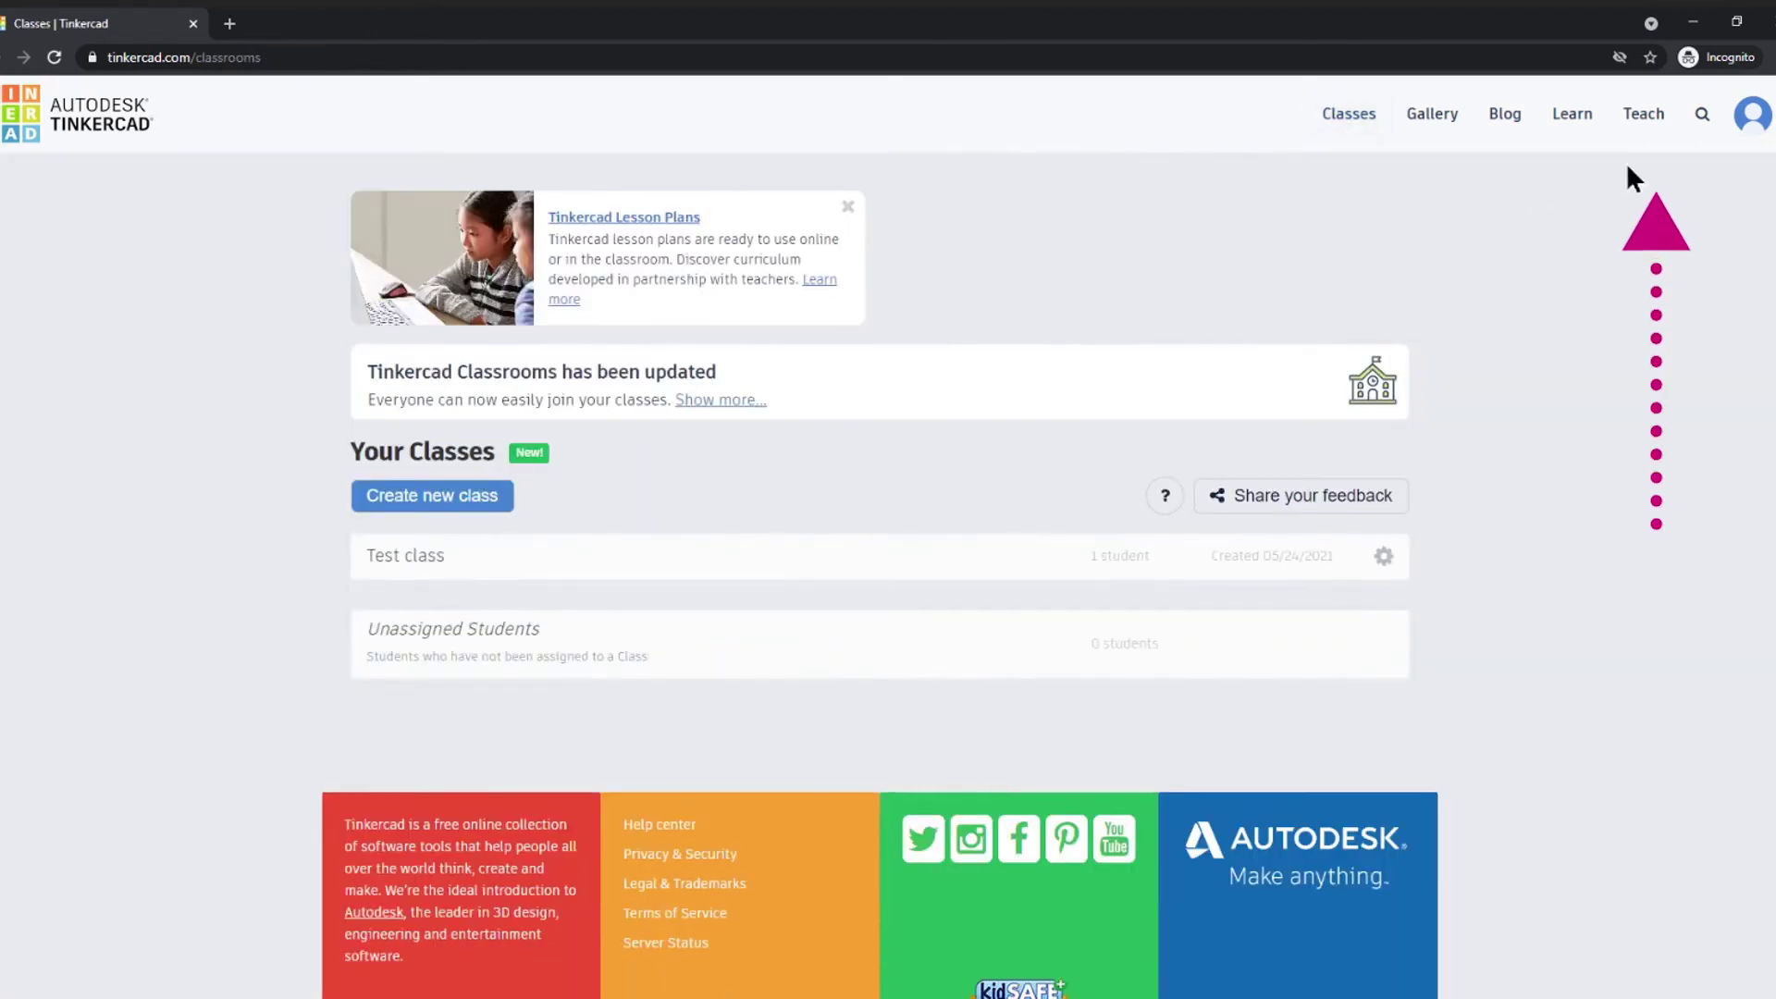
- Go to the Teach resources and scroll down to the Tinkercad lesson plans
left_click(1645, 117)
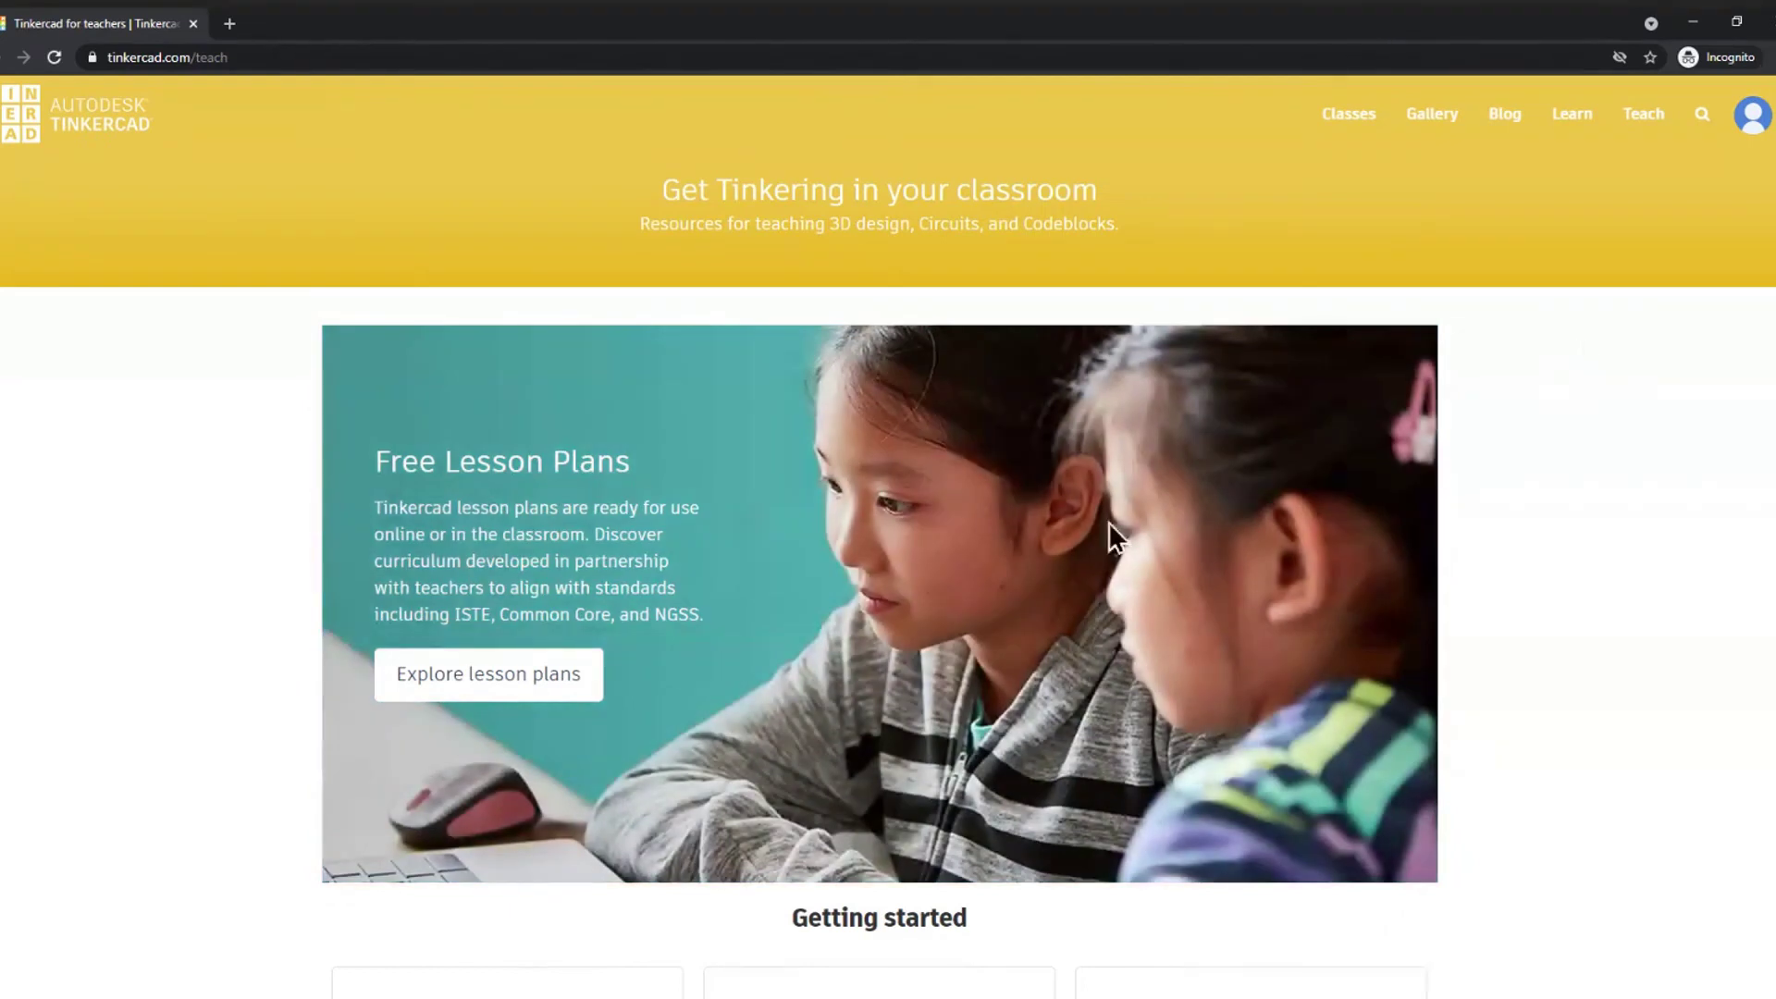
scroll(756, 726, "down", 7)
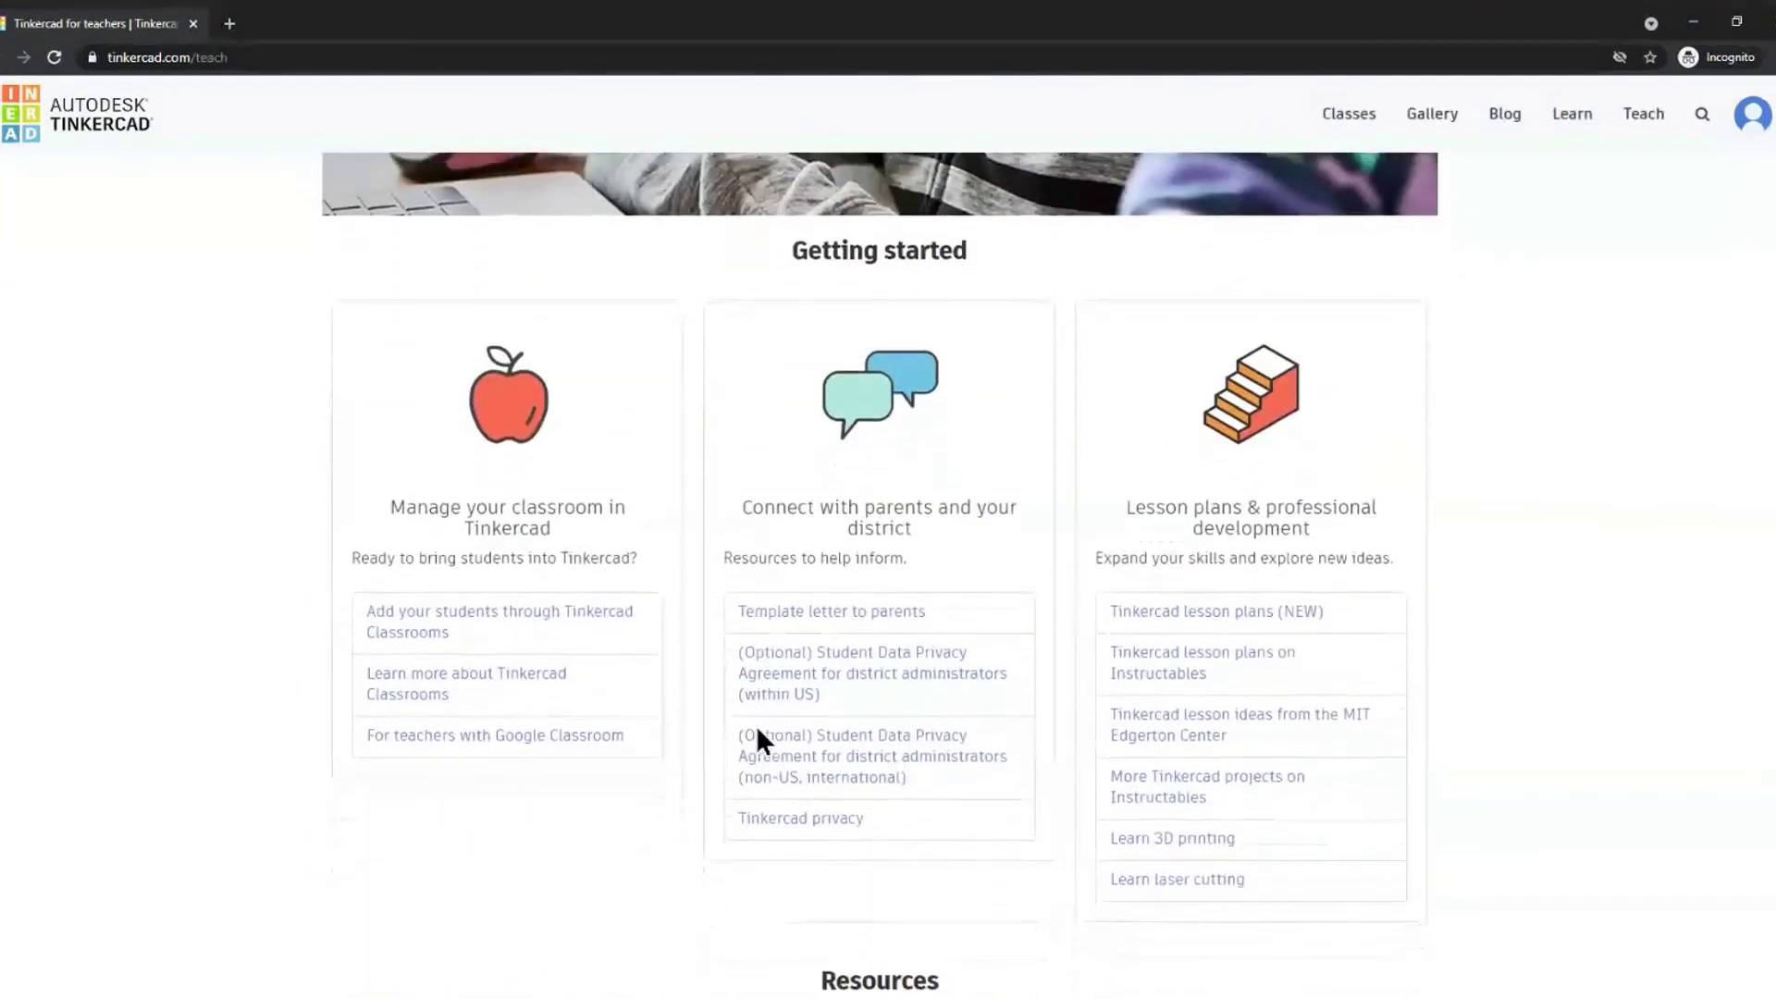
scroll(754, 740, "down", 1)
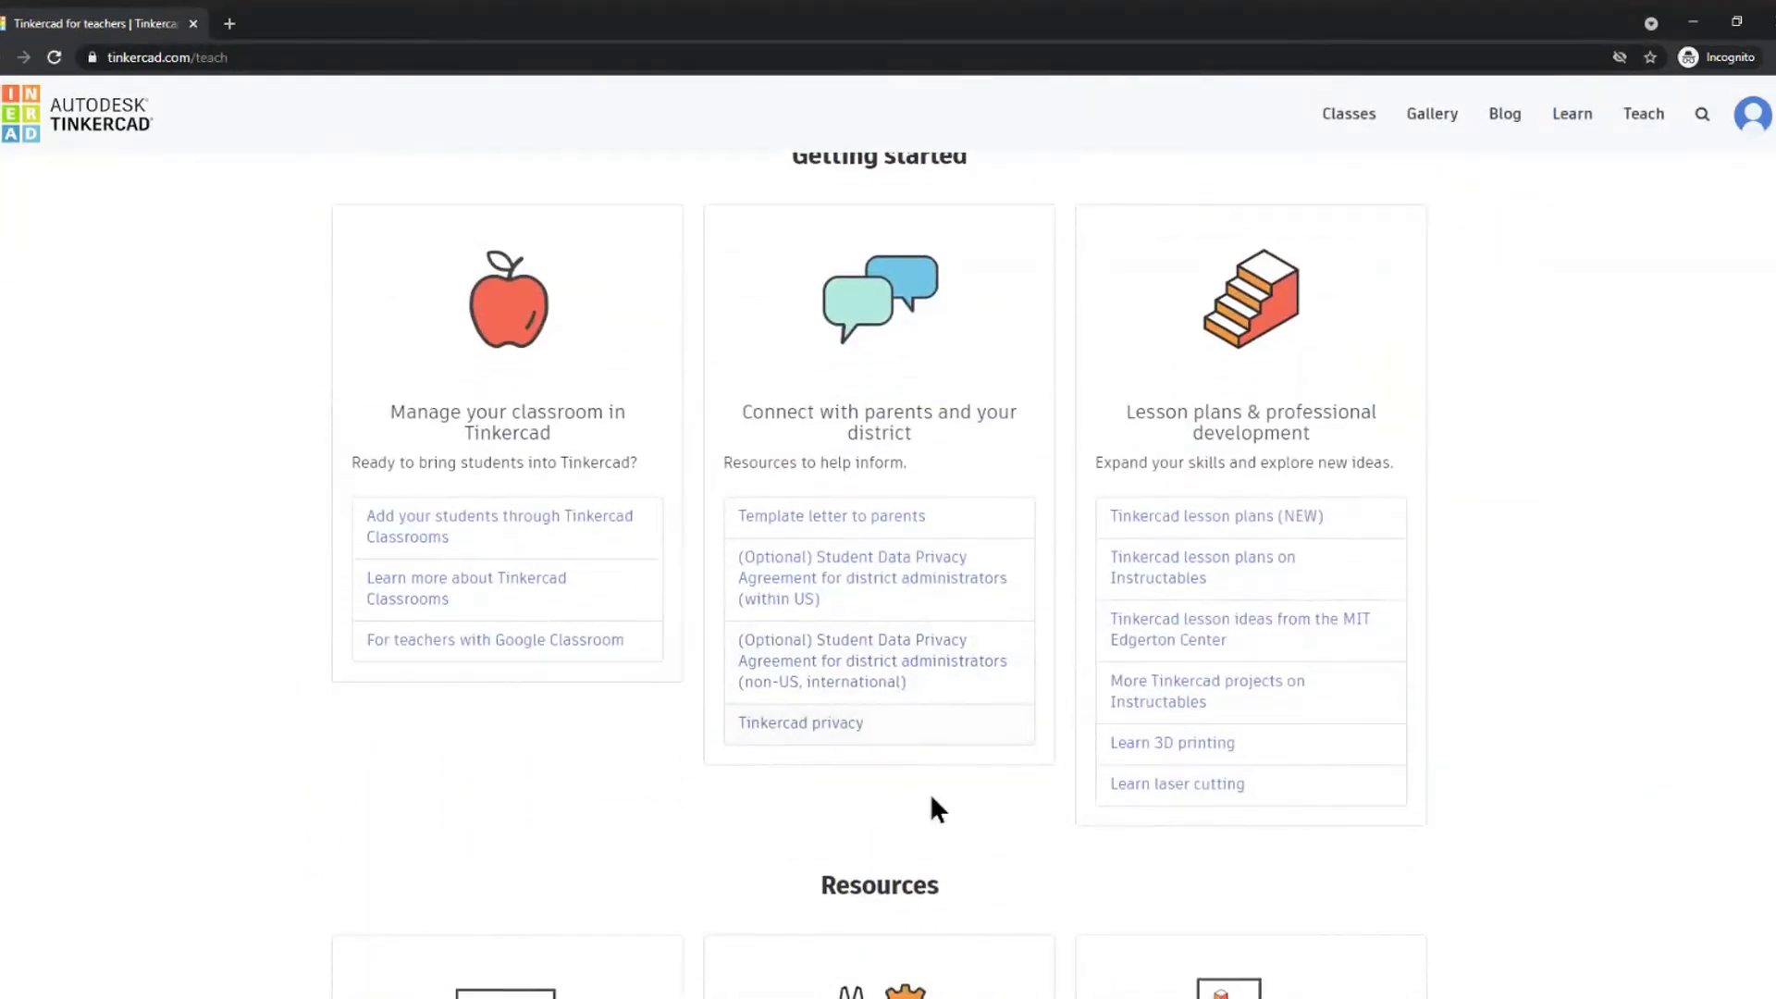
scroll(952, 796, "down", 2)
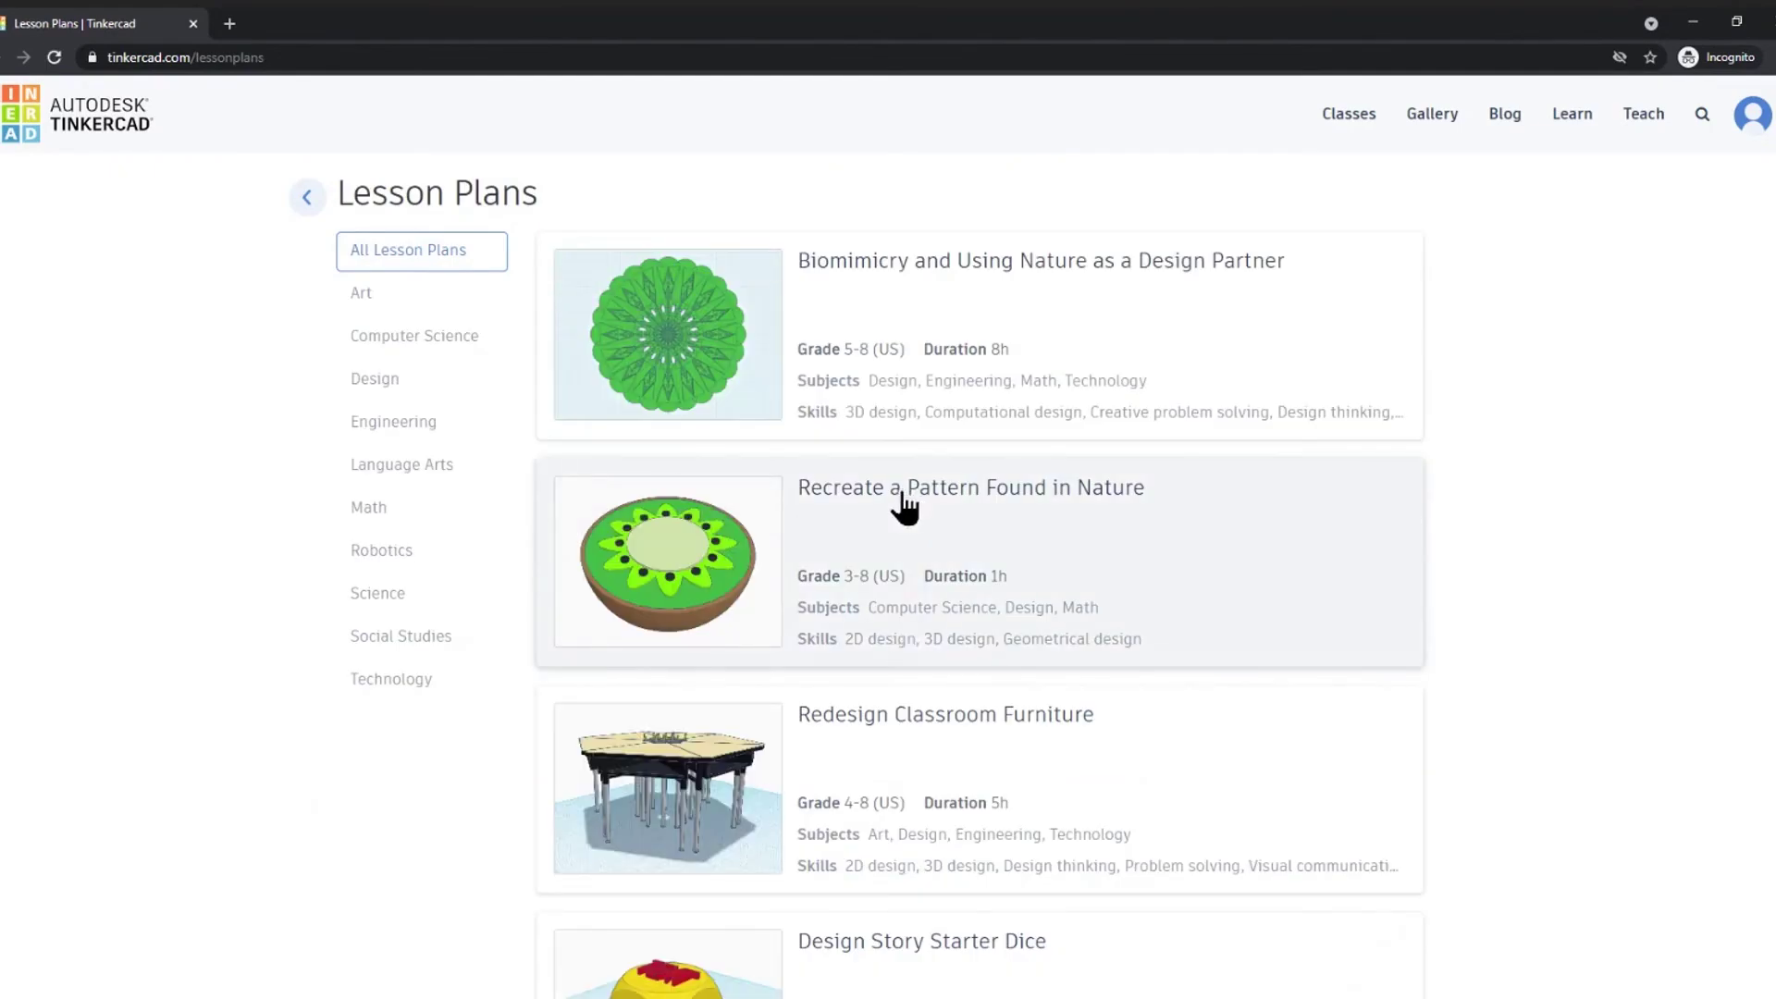
- Open the Recreate a Pattern Found in Nature lesson plan and view its Send to students options
left_click(841, 504)
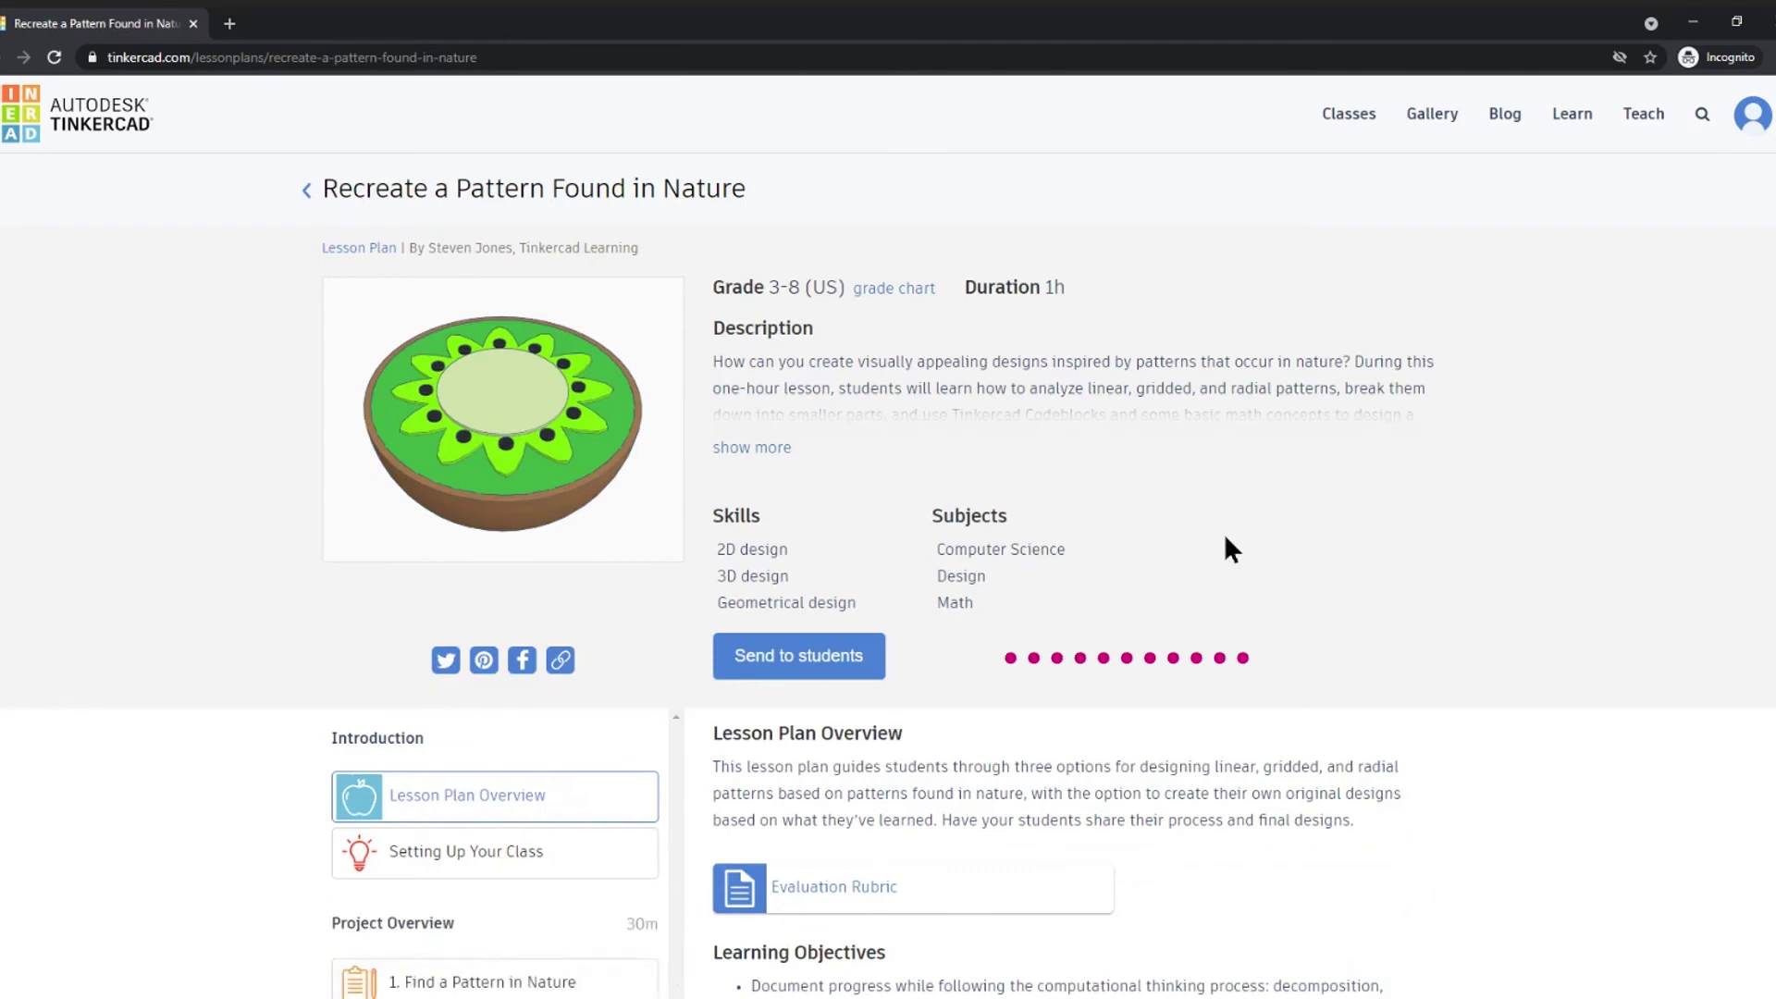
left_click(775, 673)
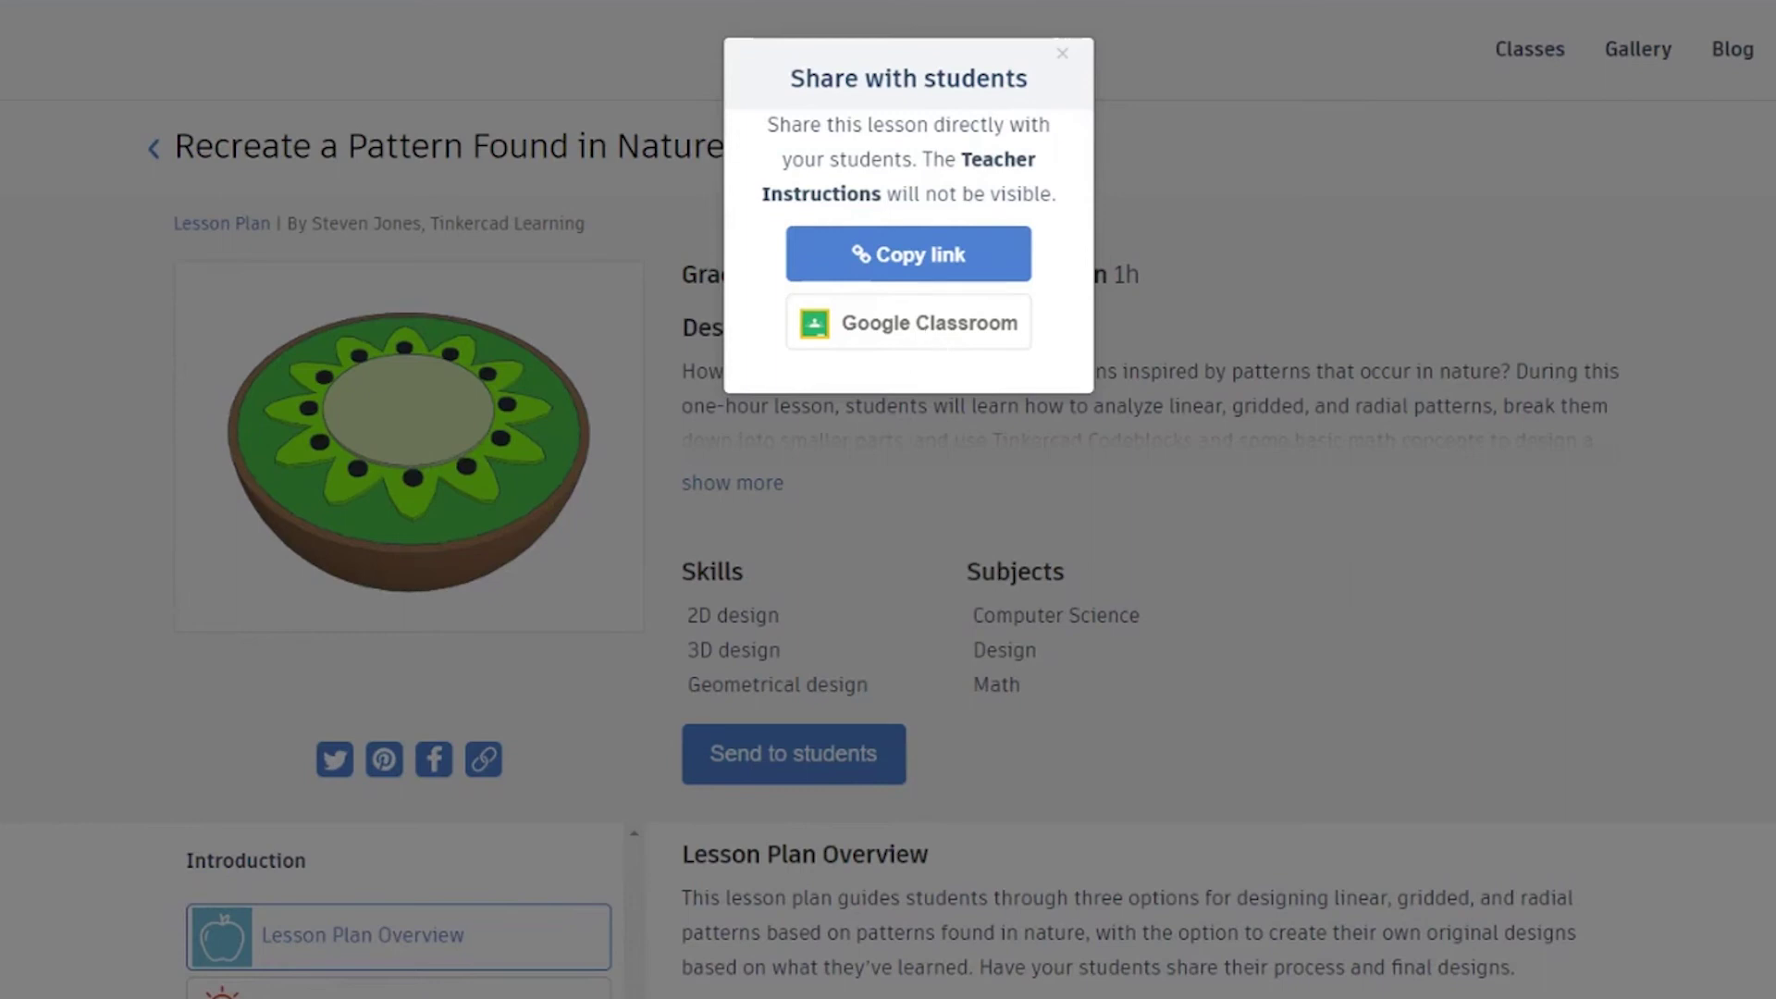
left_click(1062, 52)
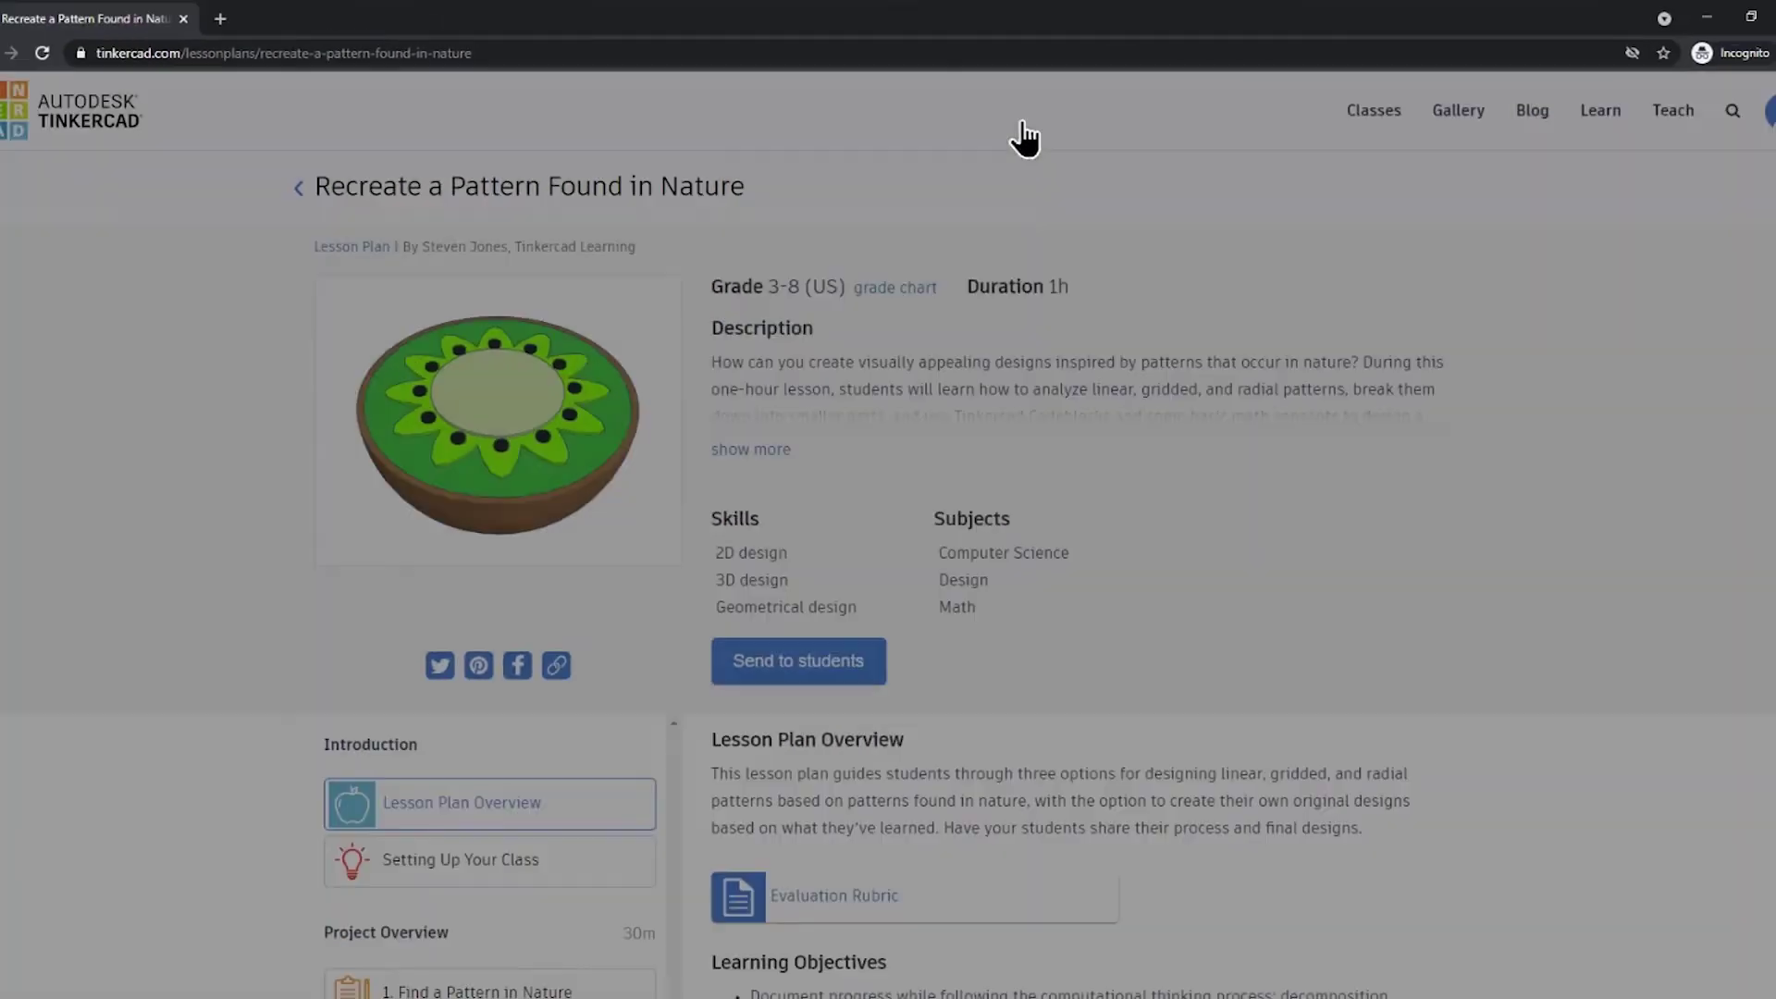
scroll(1187, 570, "down", 9)
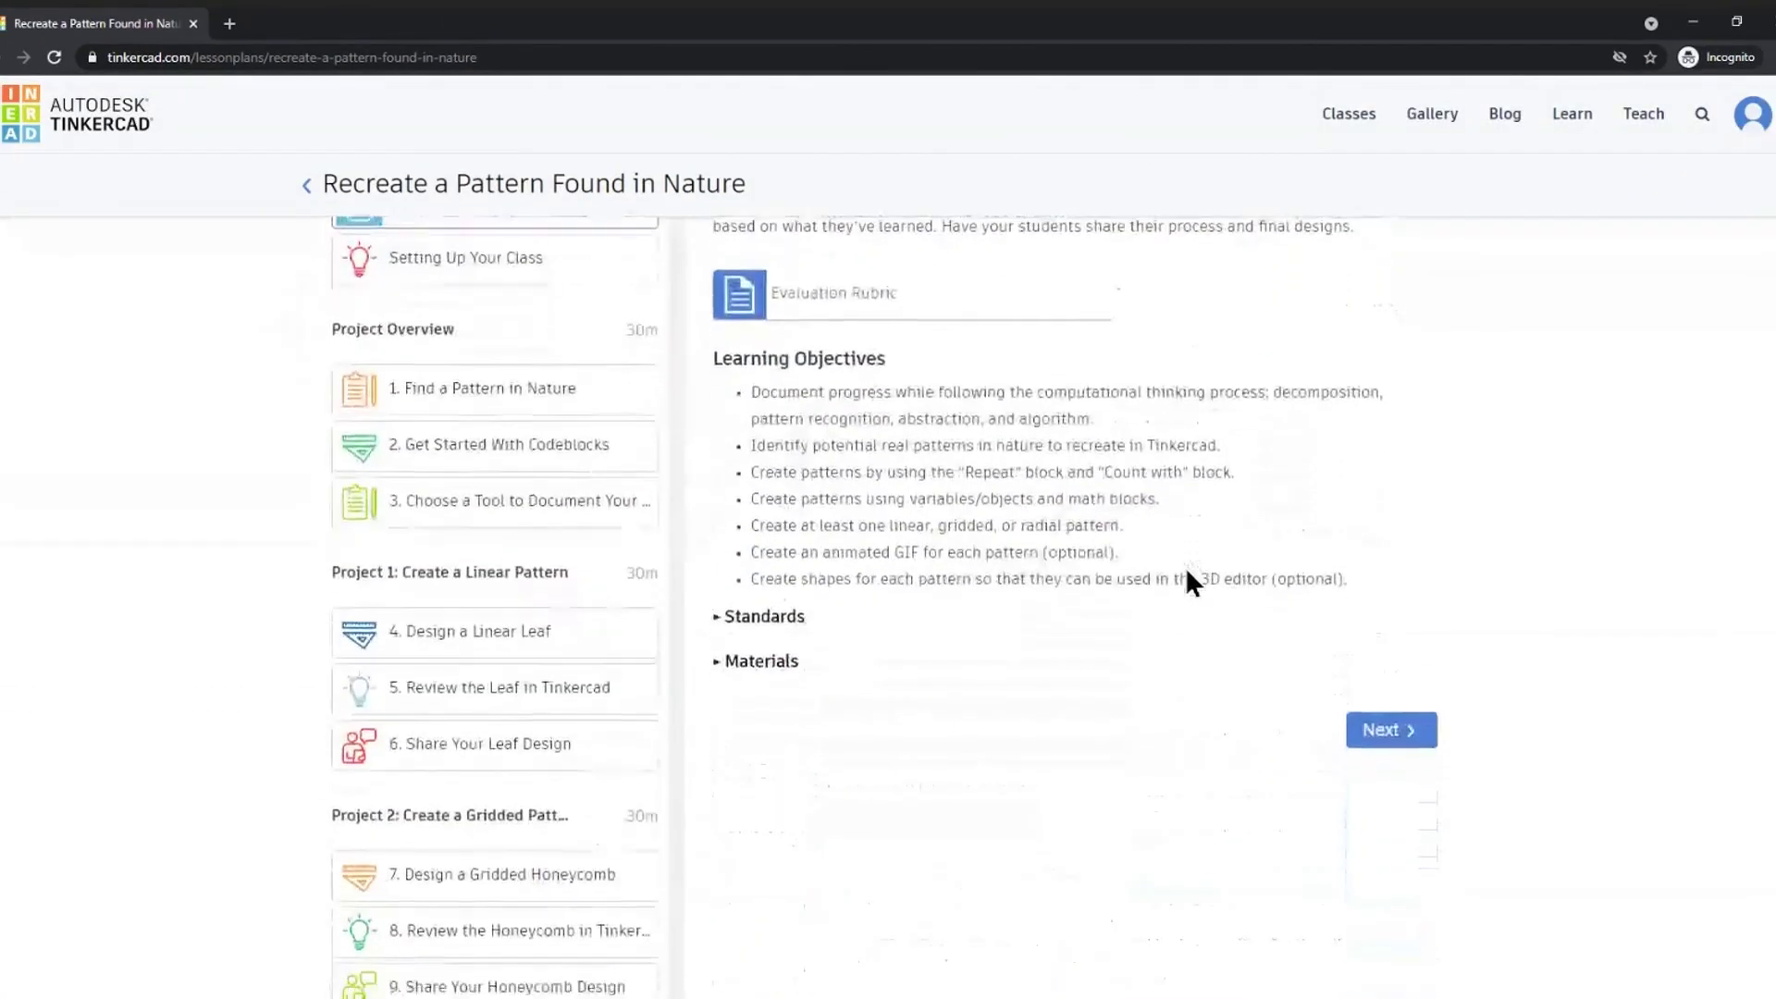
scroll(1187, 571, "up", 9)
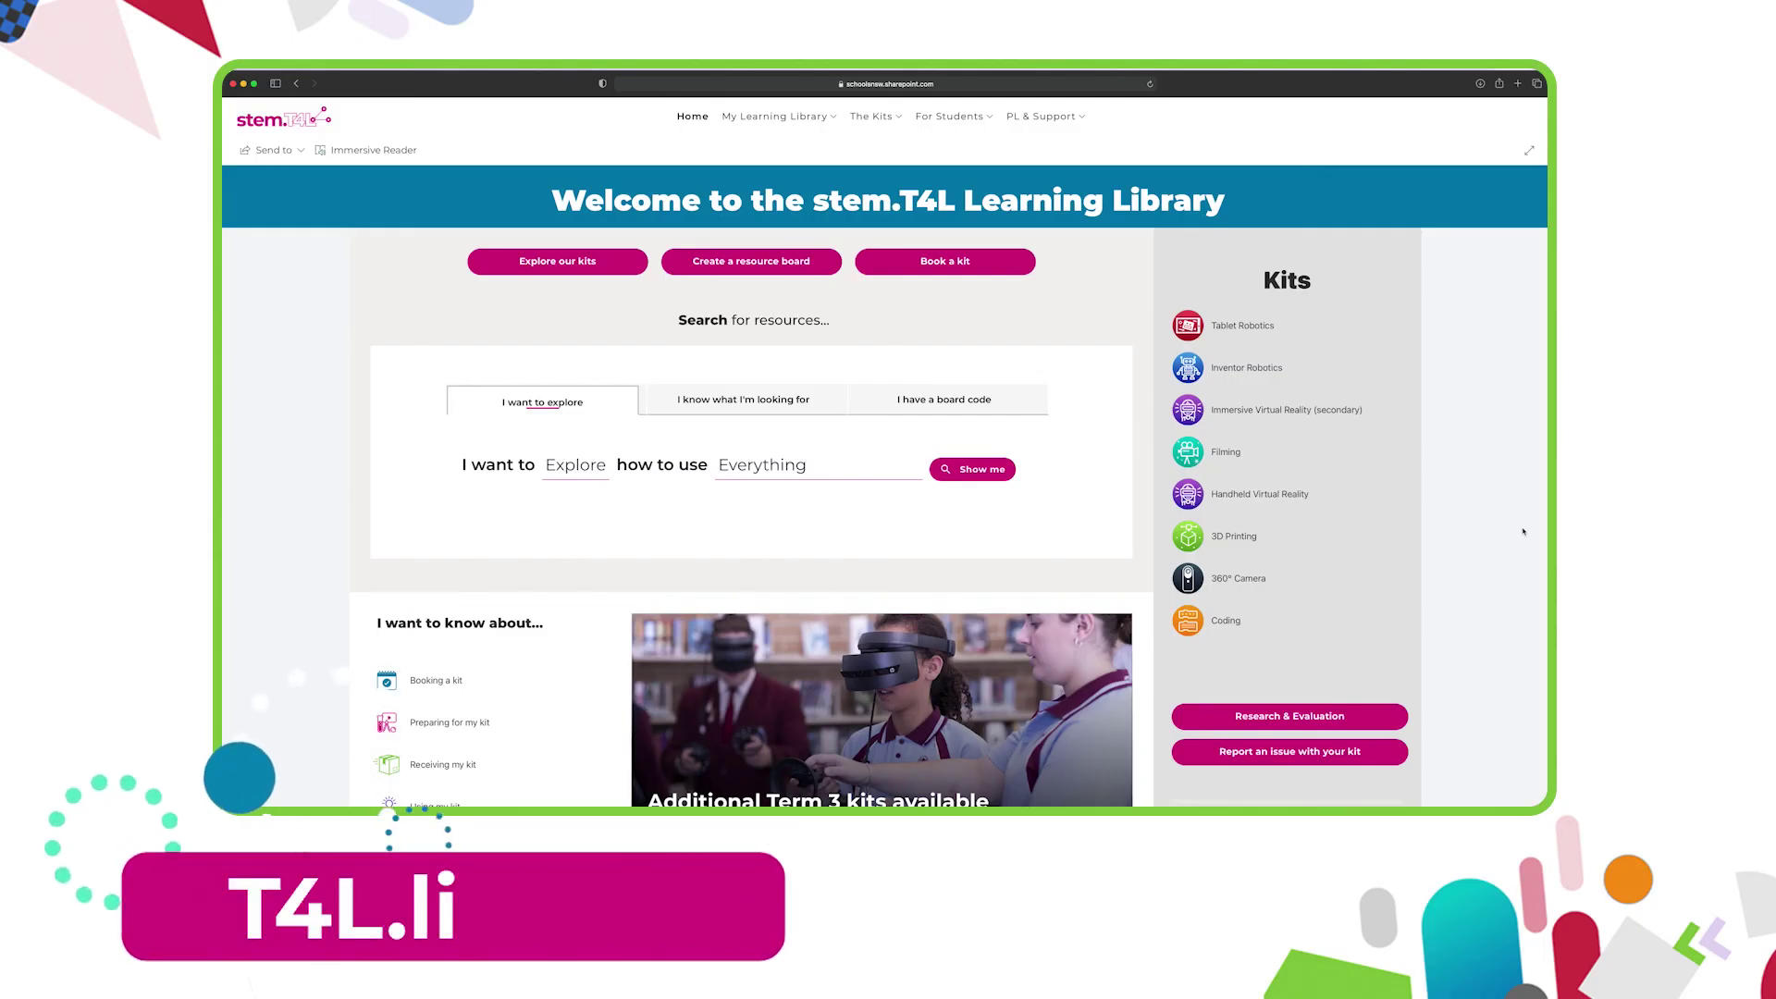
- Scroll the stem.T4L Learning Library home page past kits and PL opportunities to Learning challenges
scroll(1523, 531, "down", 2)
scroll(1523, 532, "down", 4)
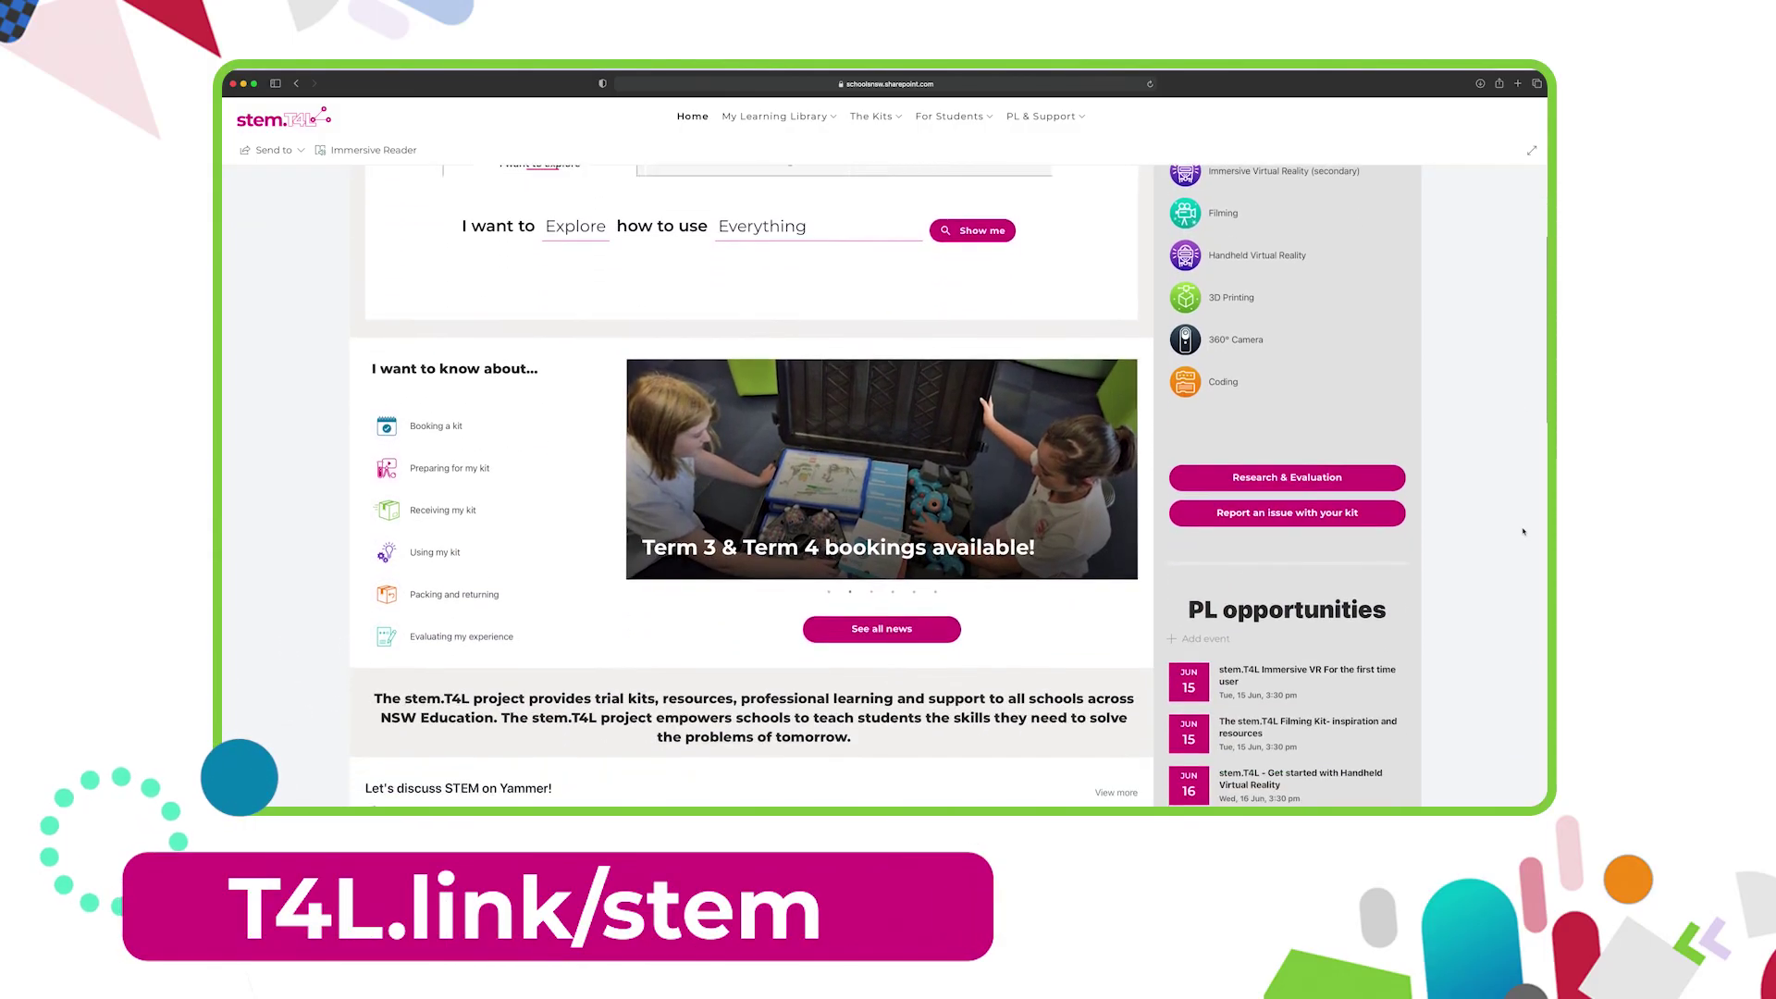
scroll(1524, 532, "down", 4)
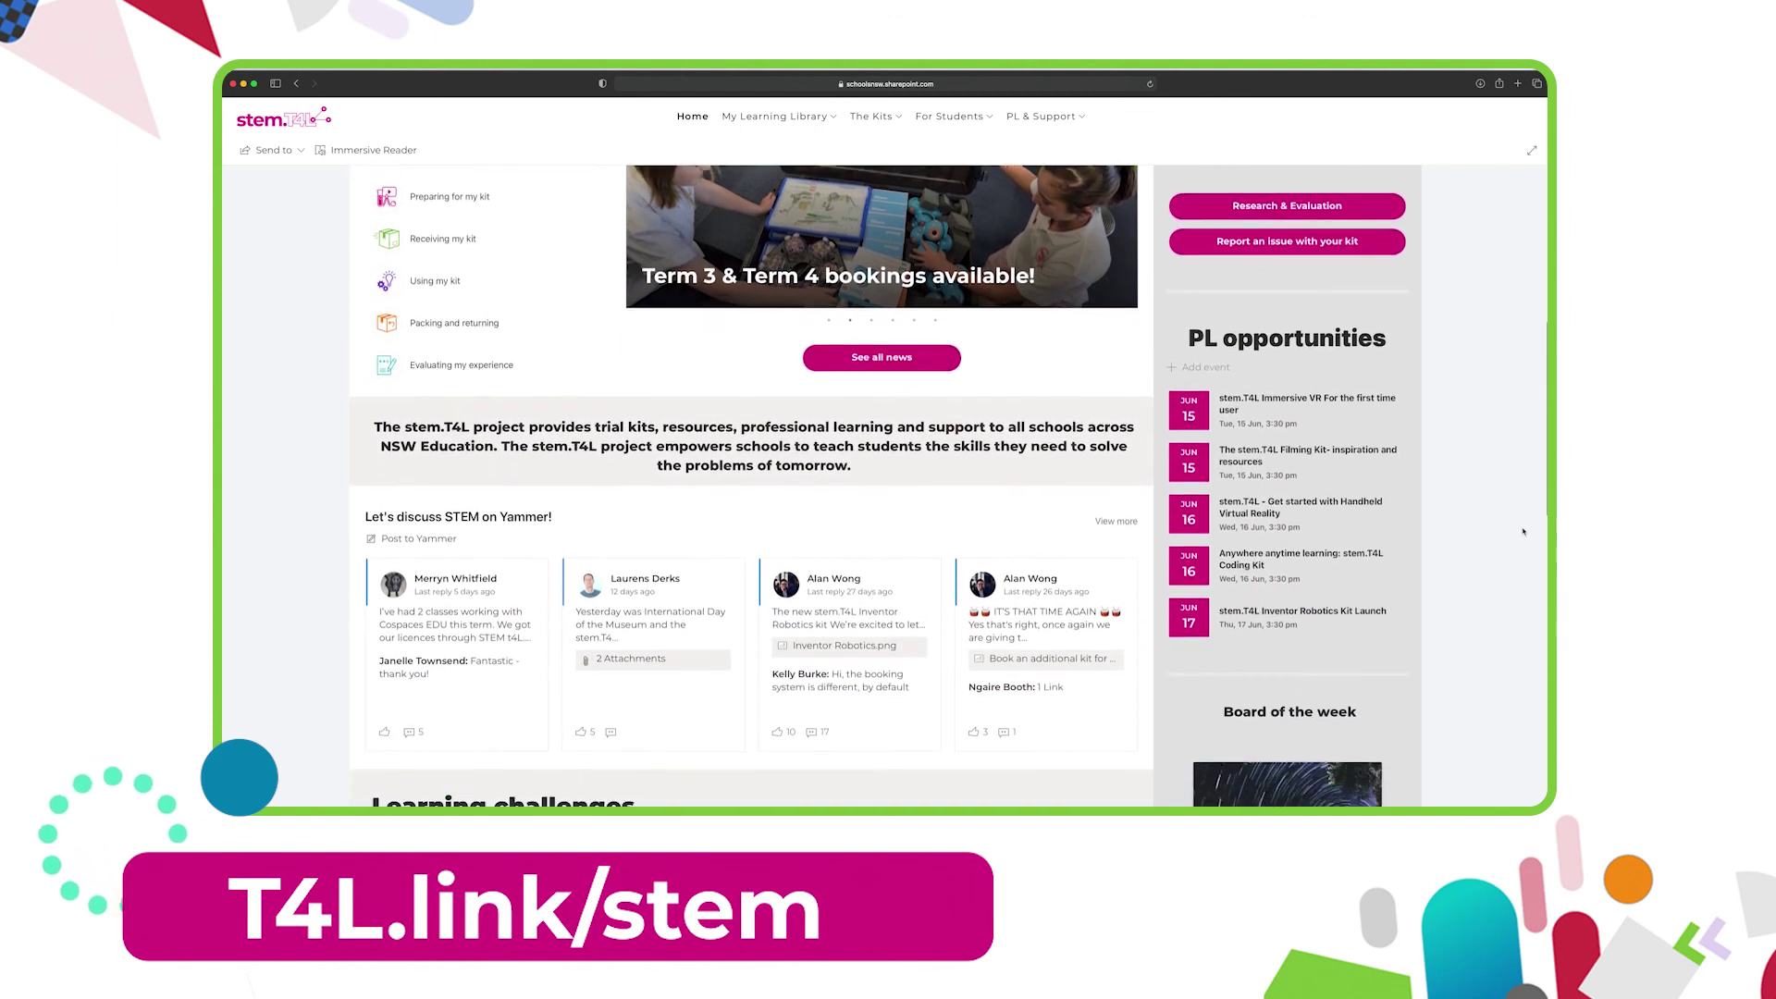
scroll(1523, 532, "down", 4)
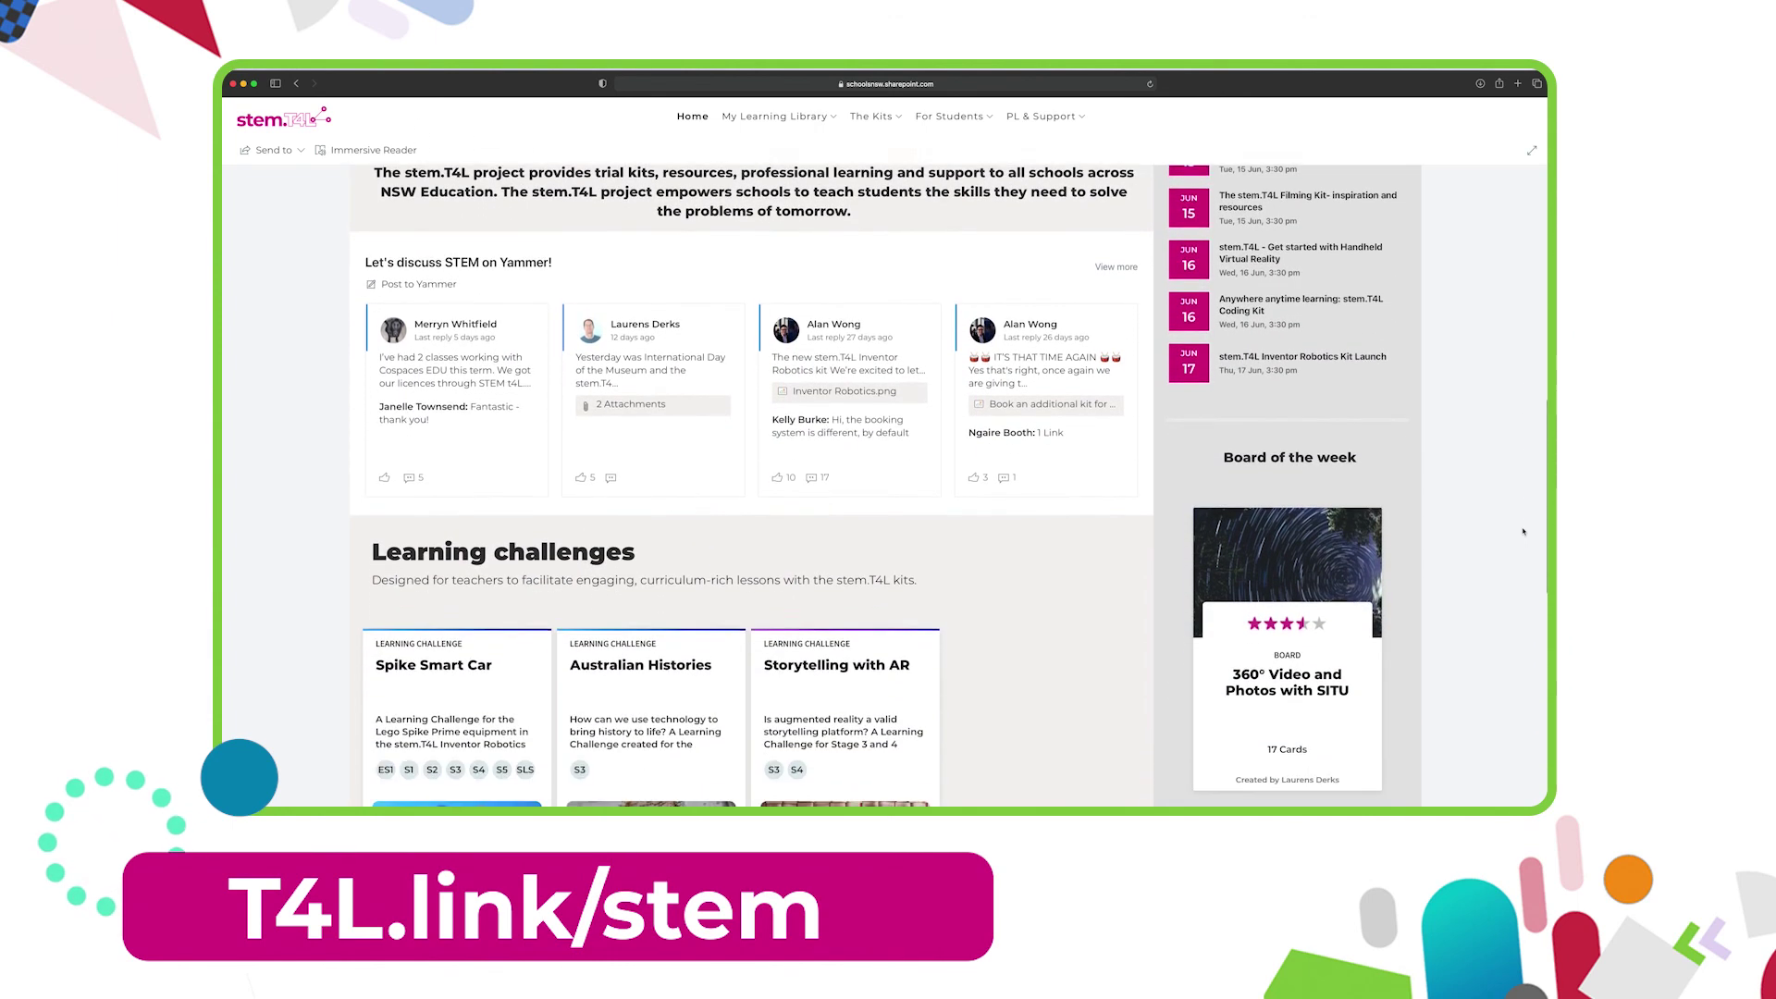
- Browse the stem.T4L YouTube channel's uploaded videos, then its playlists
scroll(1524, 532, "down", 1)
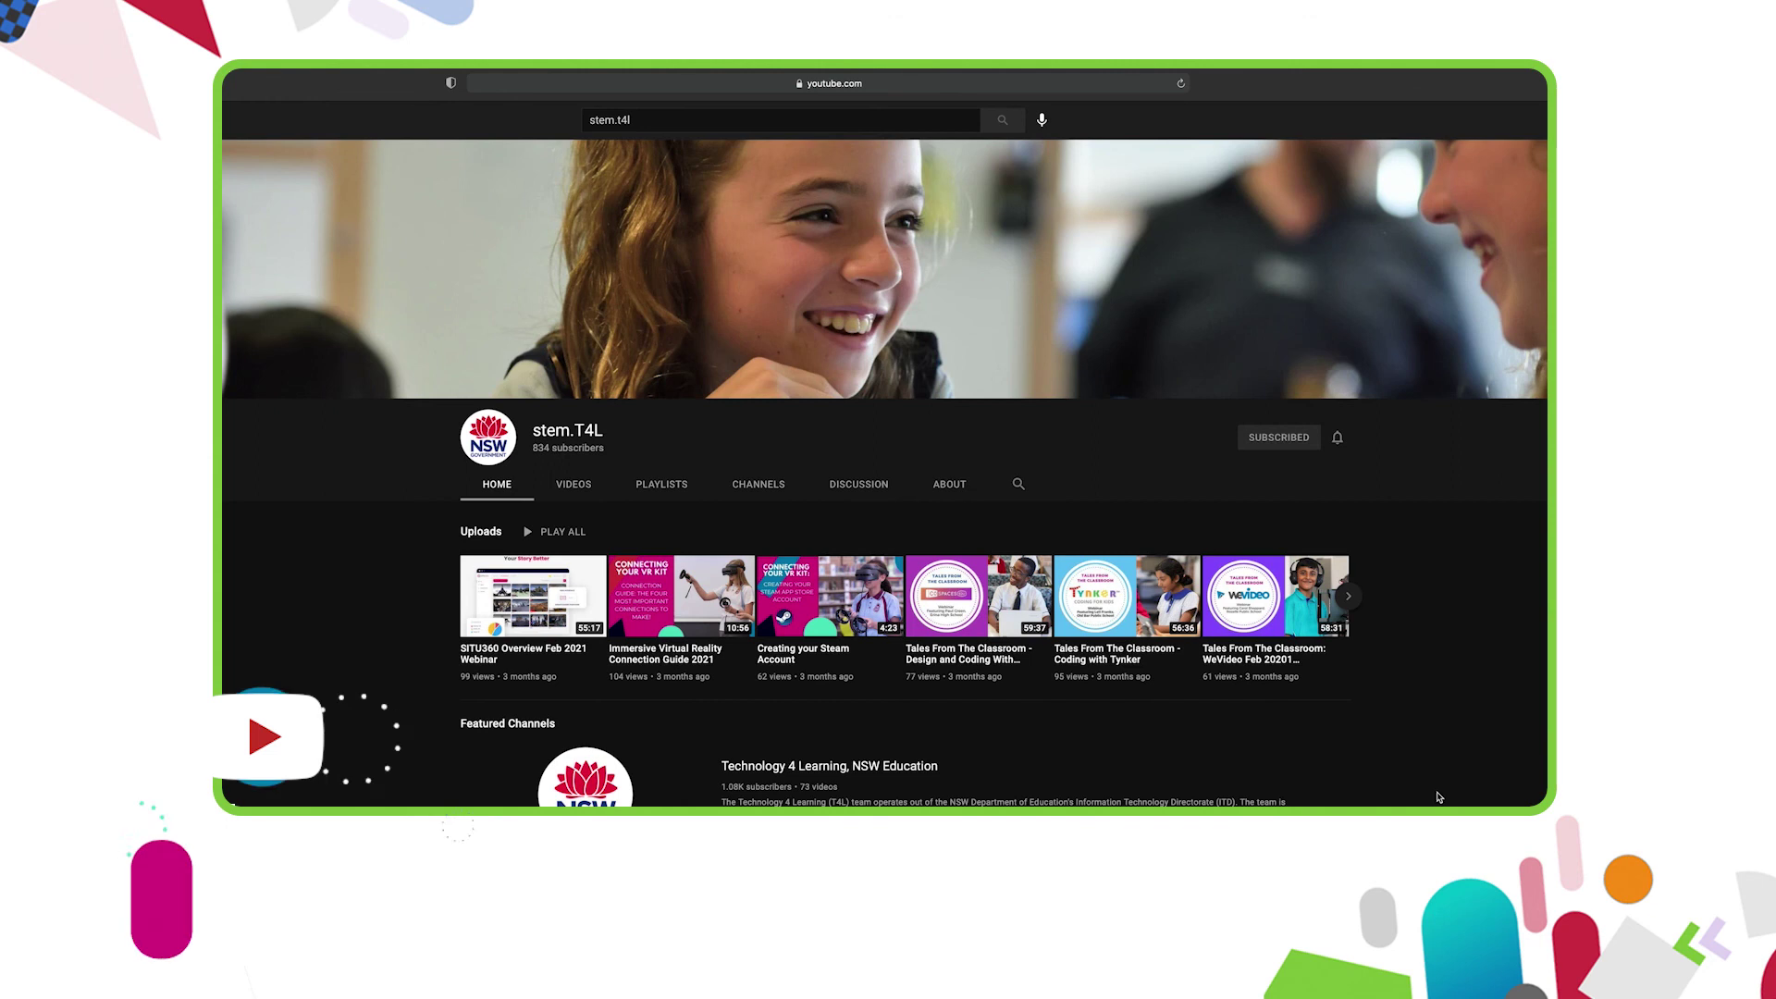
left_click(575, 484)
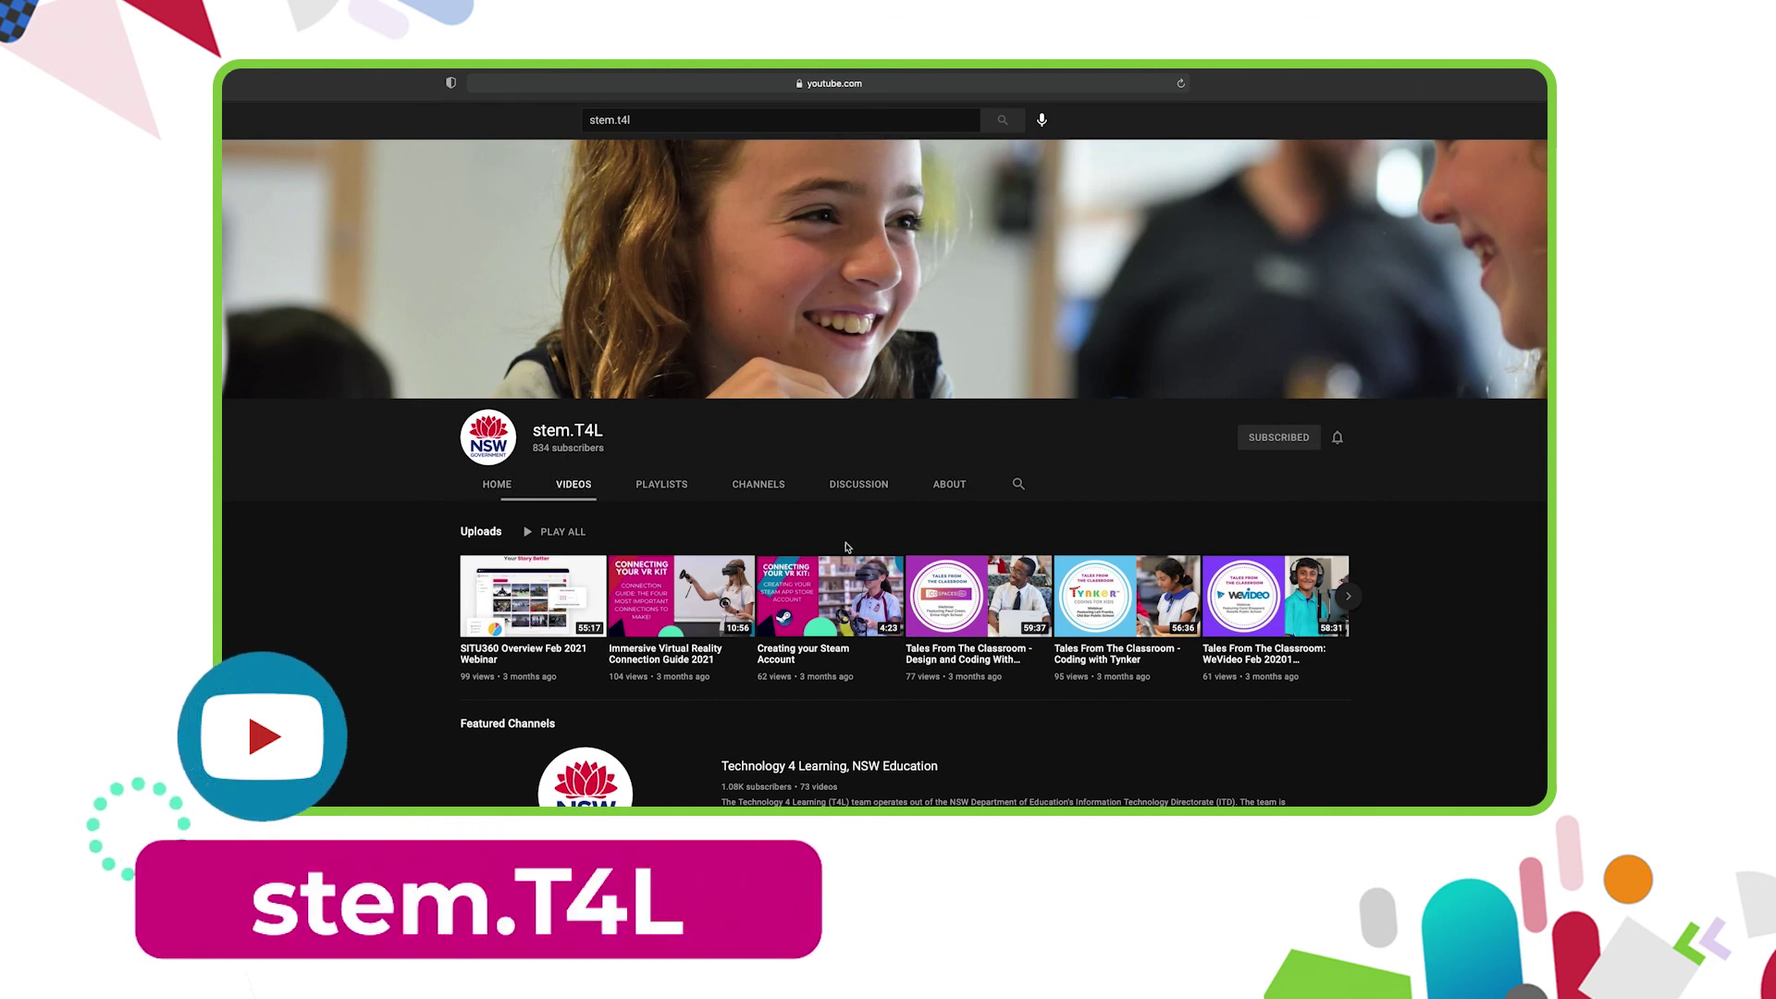
left_click(673, 486)
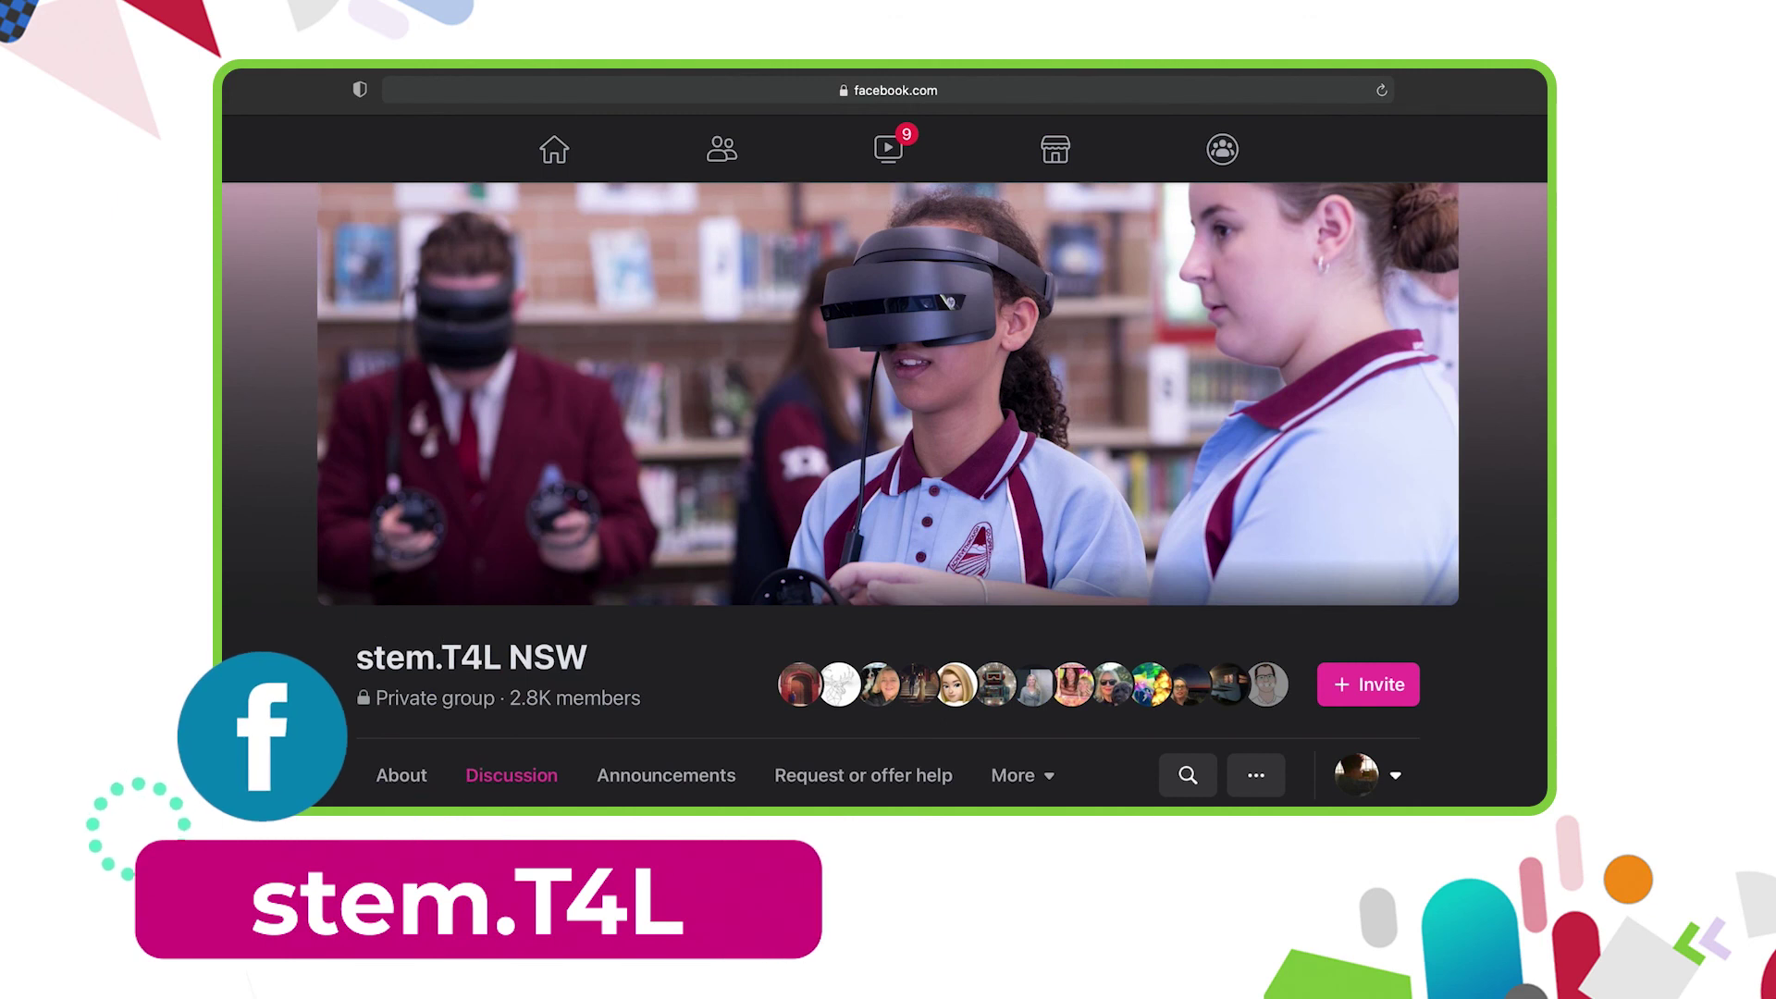
- View the stem.T4L NSW group's Announcements, then its Request or offer help posts
left_click(679, 793)
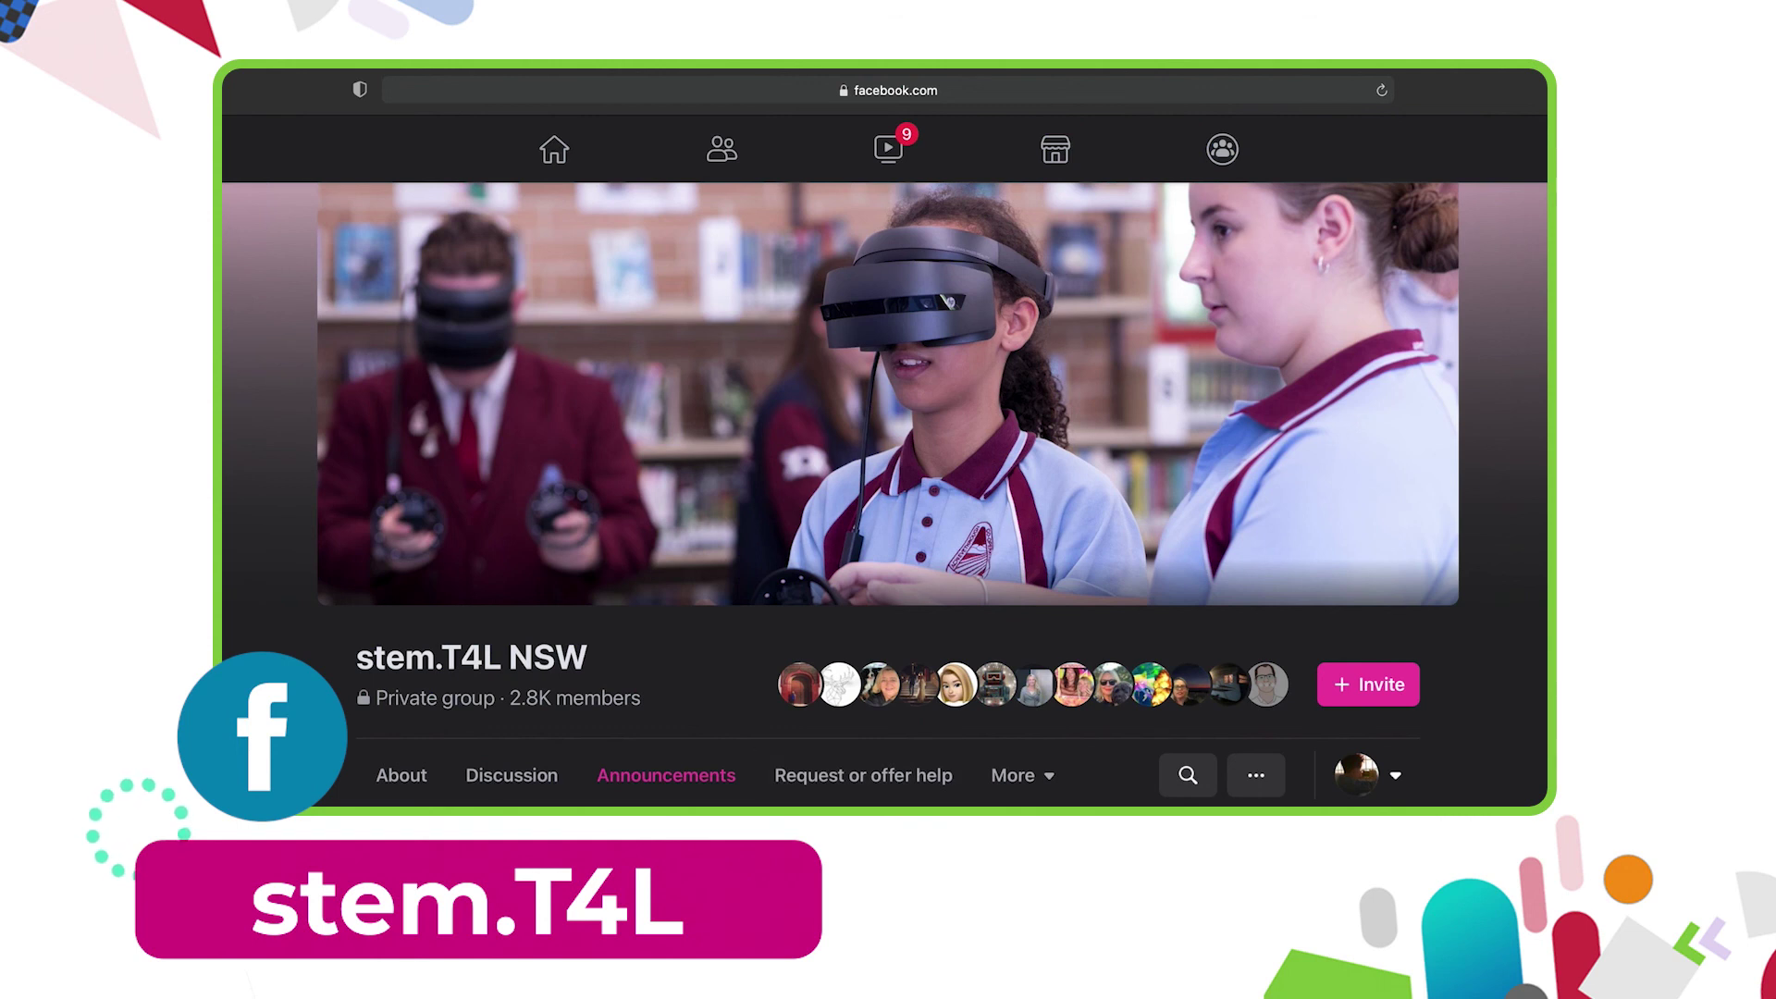
left_click(863, 775)
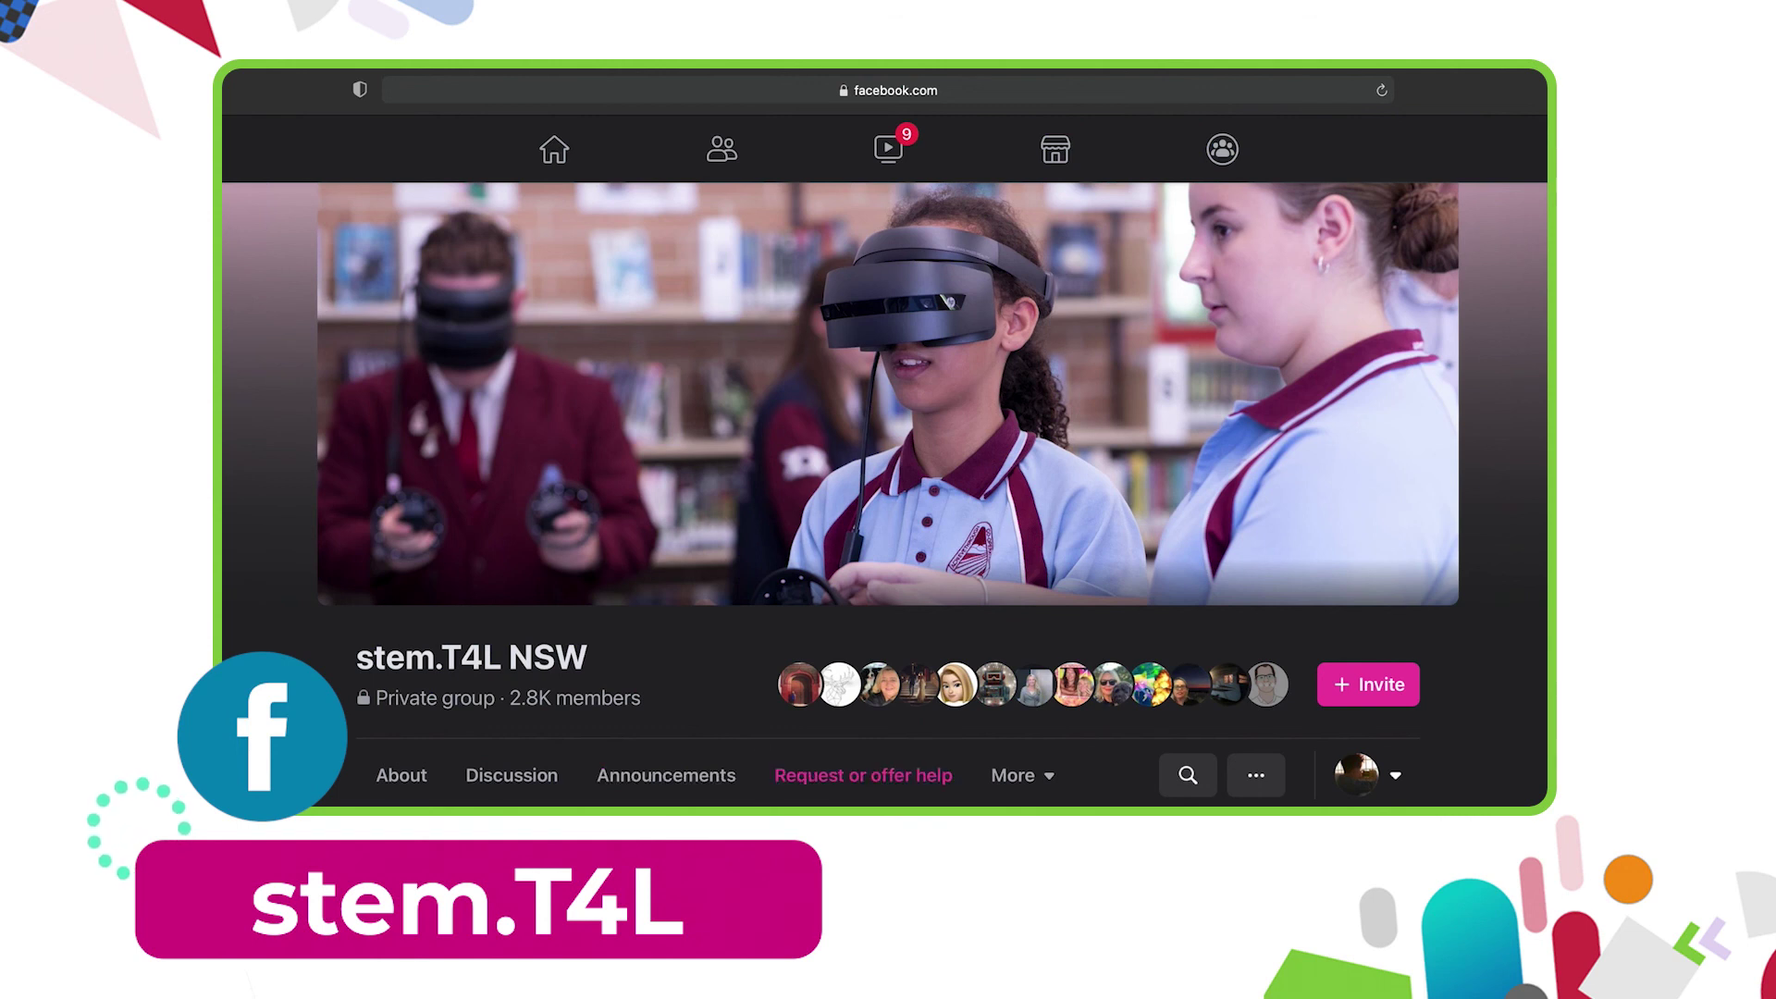